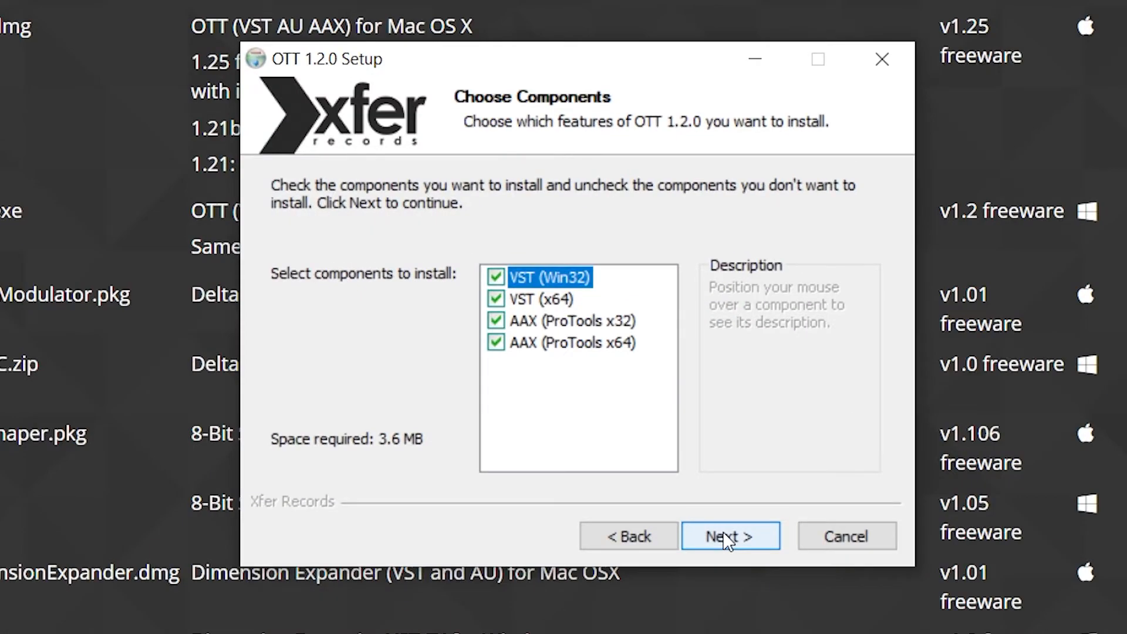
- Accept all four OTT components and set the 32-bit VST install location to C:\Program Files (x86)\VstPlugins
click(728, 538)
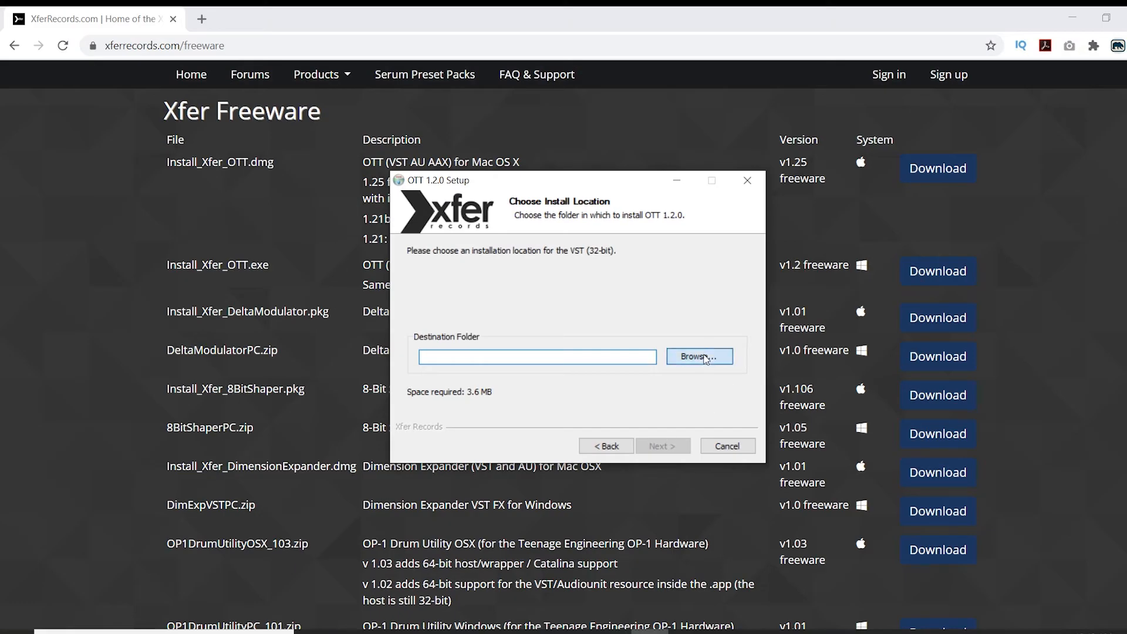
click(700, 357)
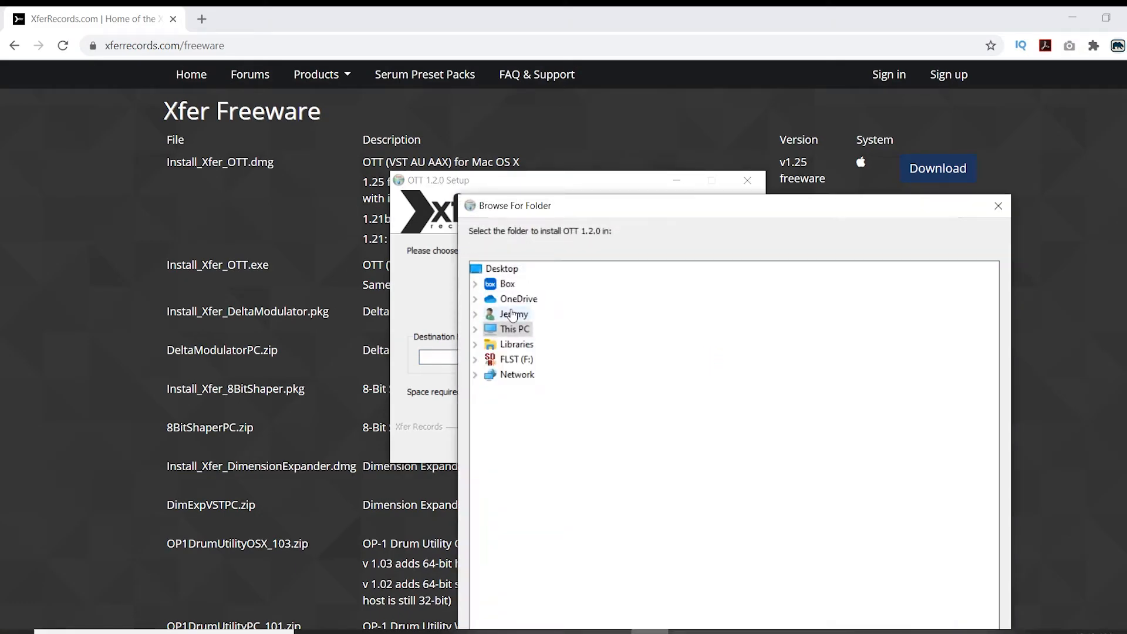
click(476, 329)
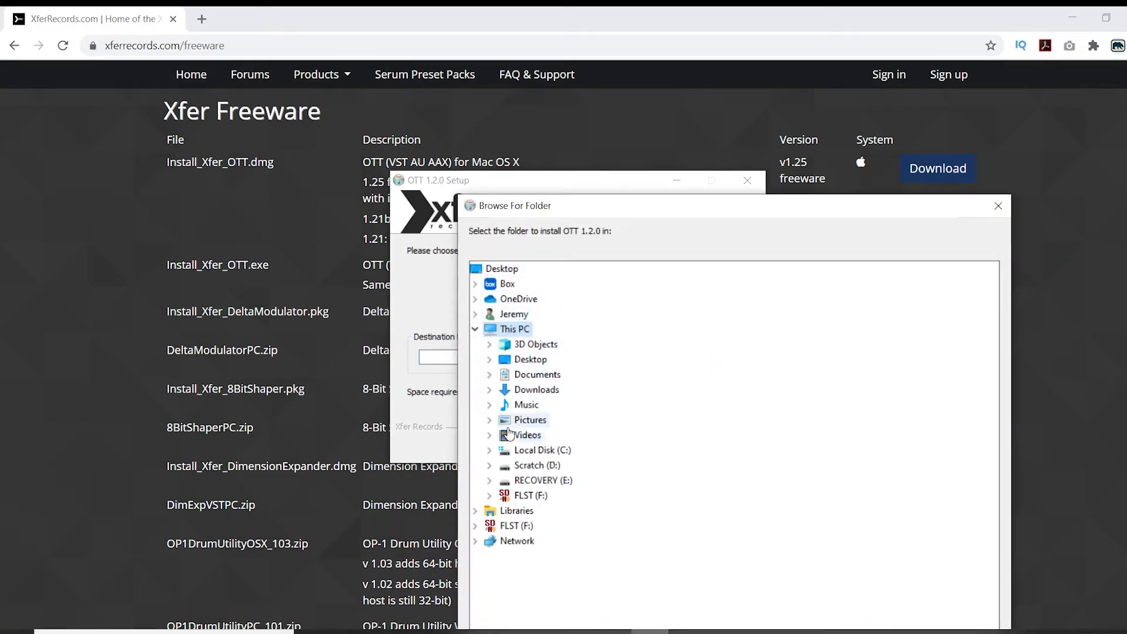
click(489, 450)
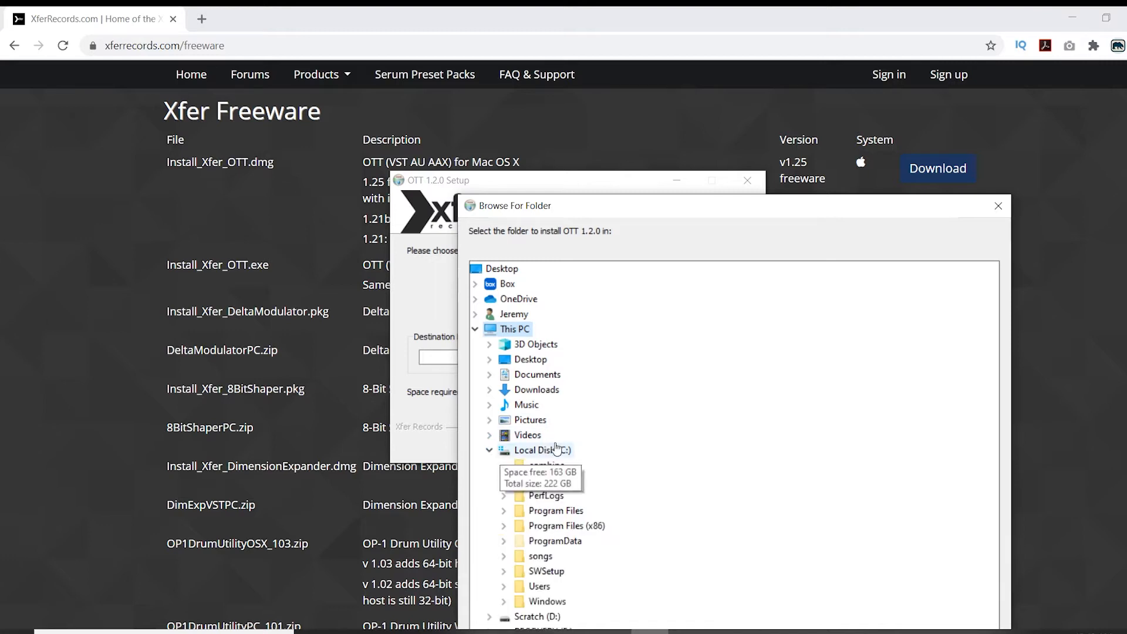
click(503, 525)
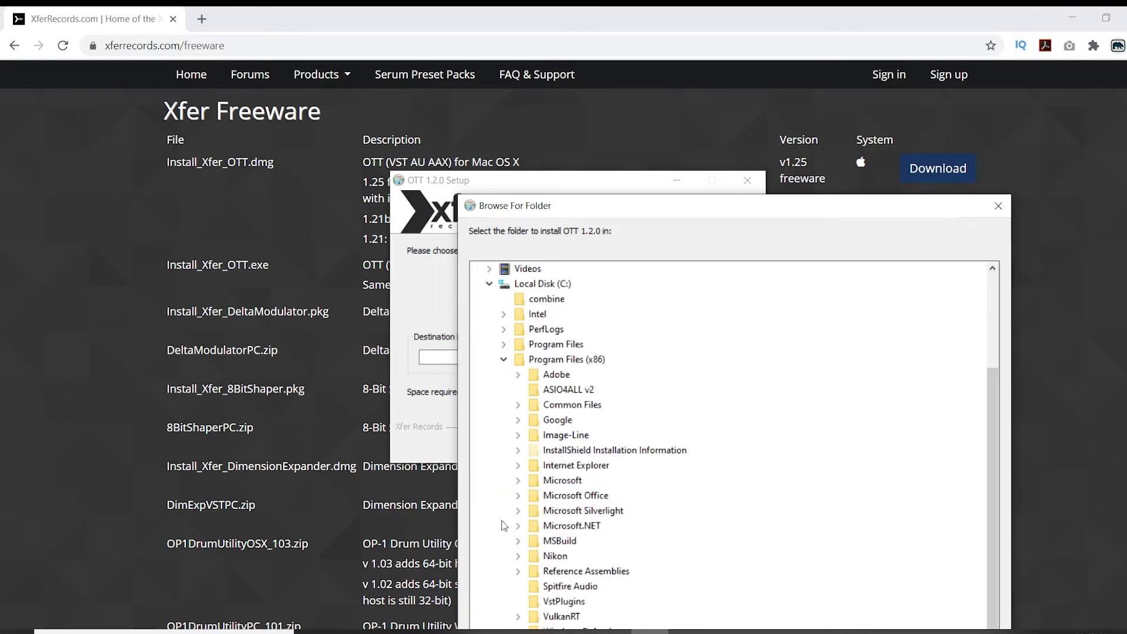
scroll(581, 518, down, 4)
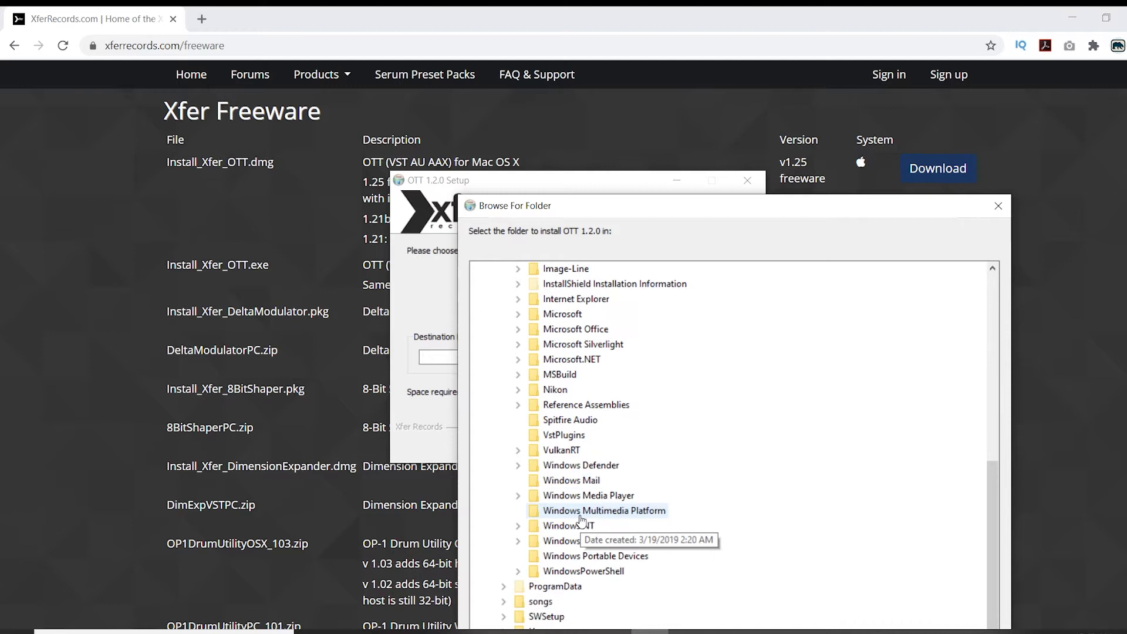
click(564, 435)
drag(587, 205, 431, 17)
click(757, 574)
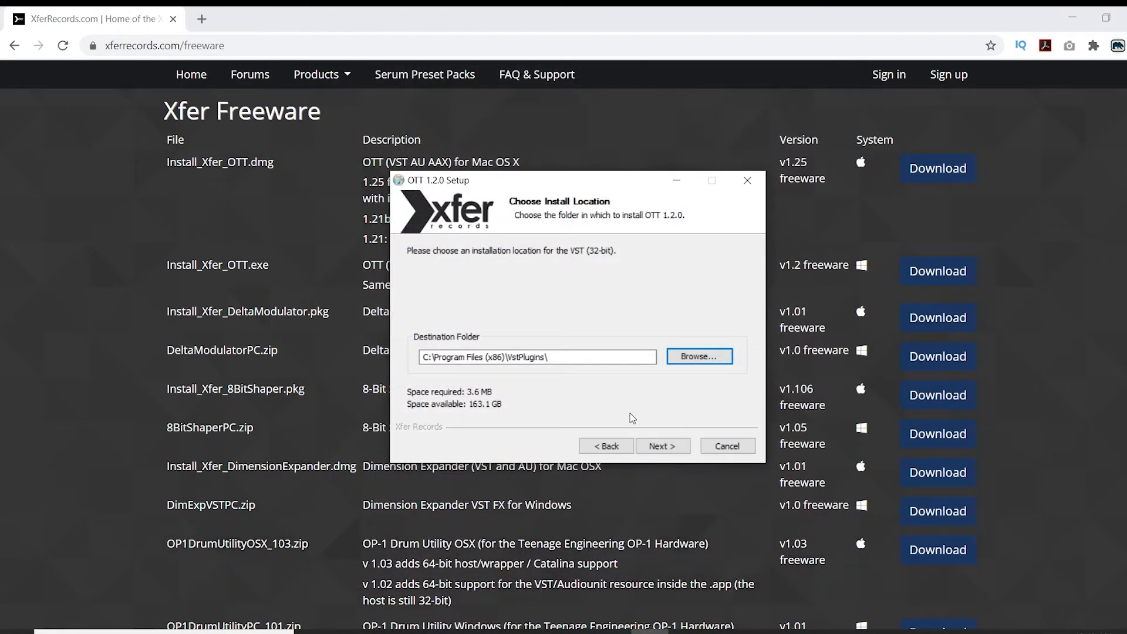
click(661, 445)
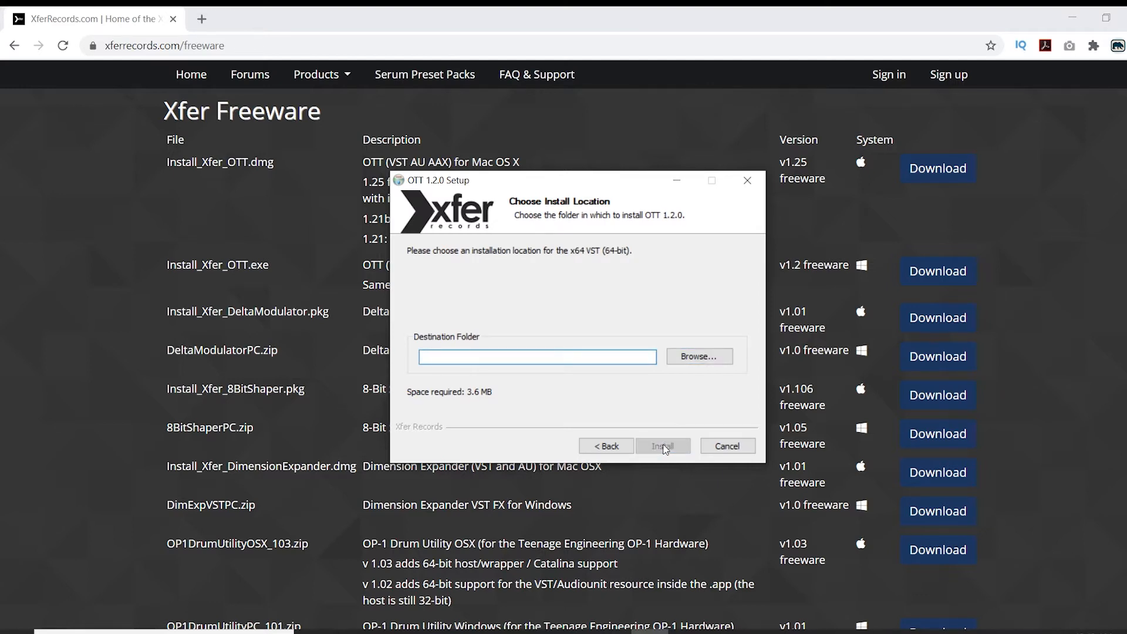
- Set the 64-bit VST install location to C:\Program Files (x86)\VstPlugins, then install OTT and finish the setup
click(694, 357)
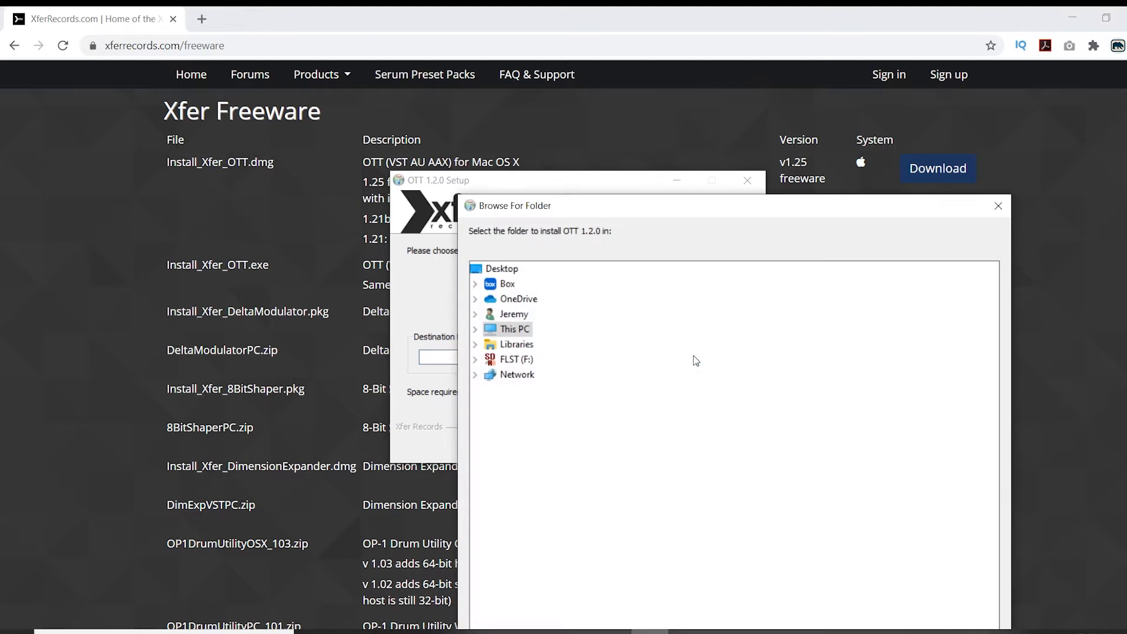
click(475, 329)
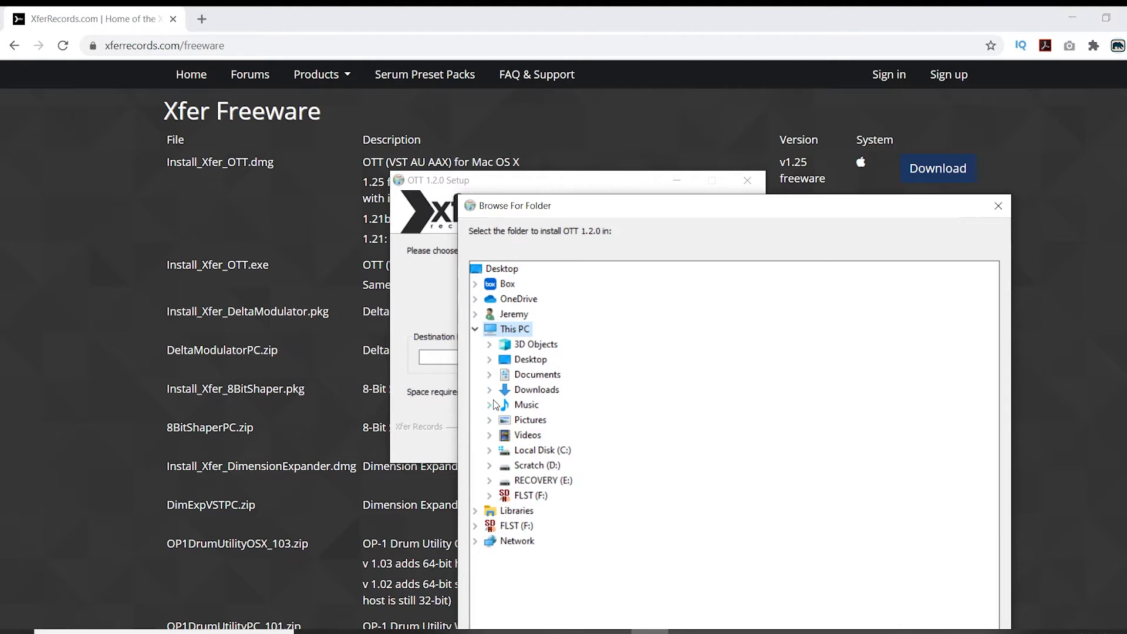
click(489, 450)
drag(591, 209, 381, 68)
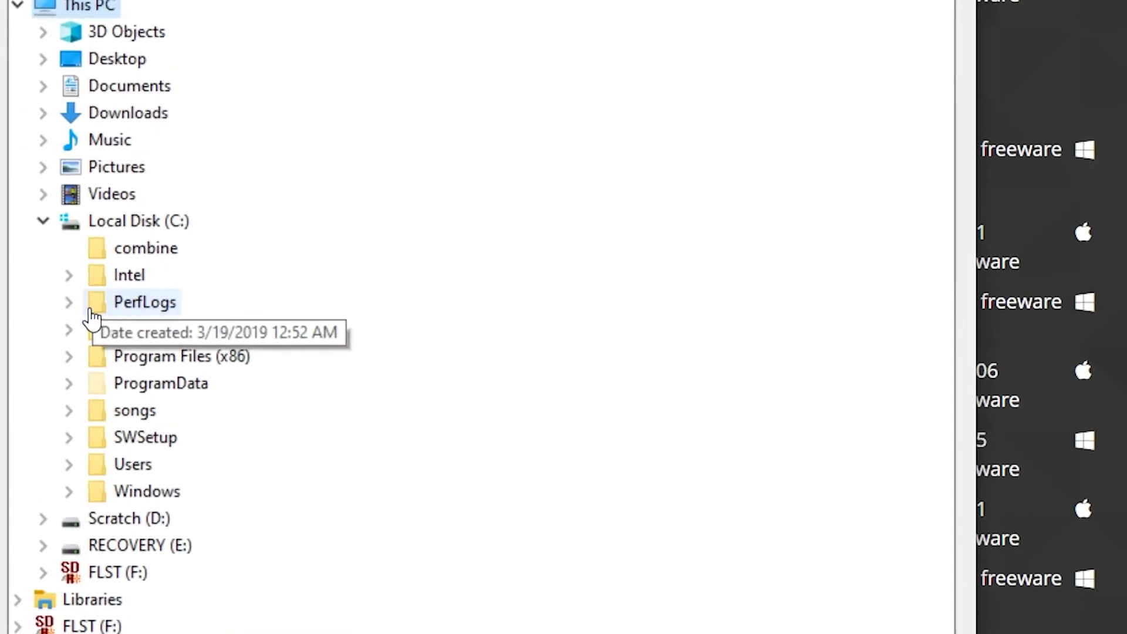
click(69, 356)
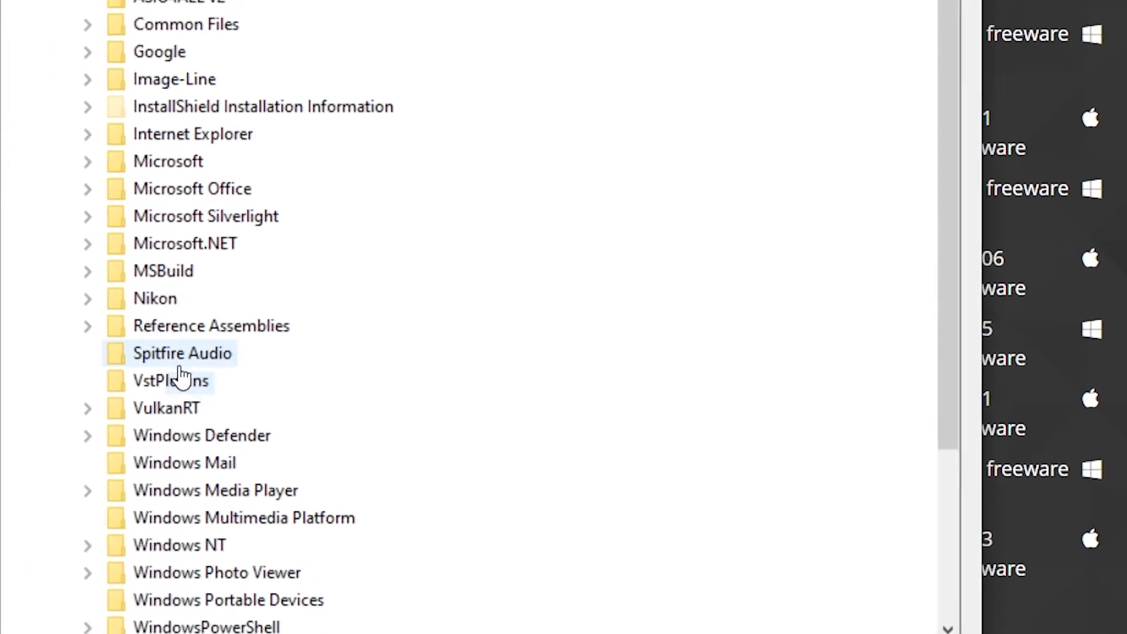
click(182, 375)
click(675, 615)
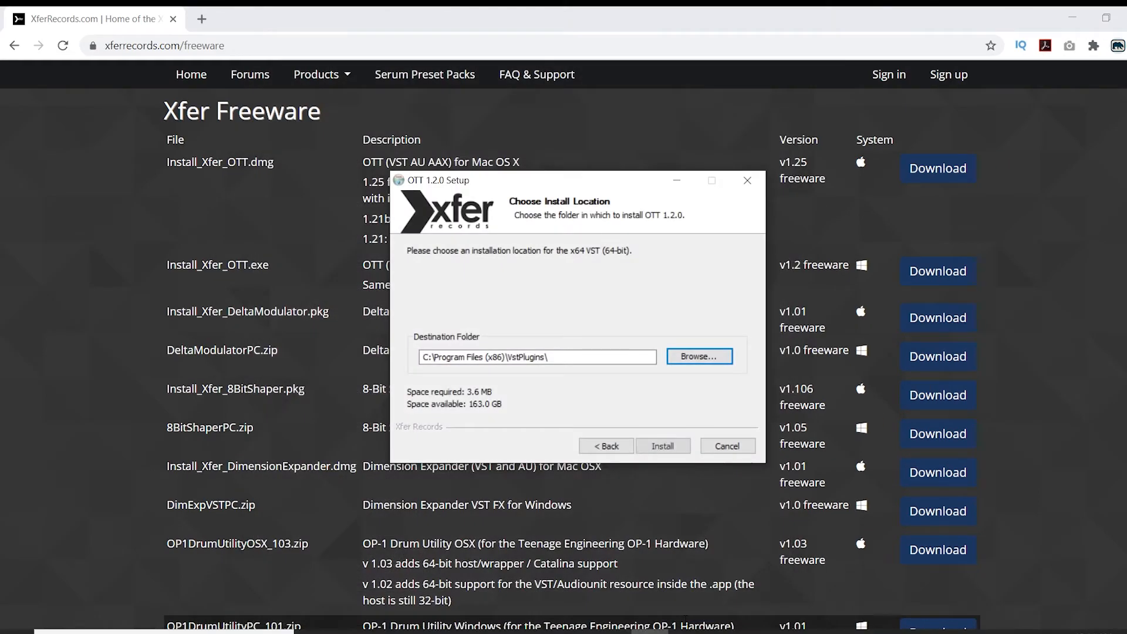
click(663, 446)
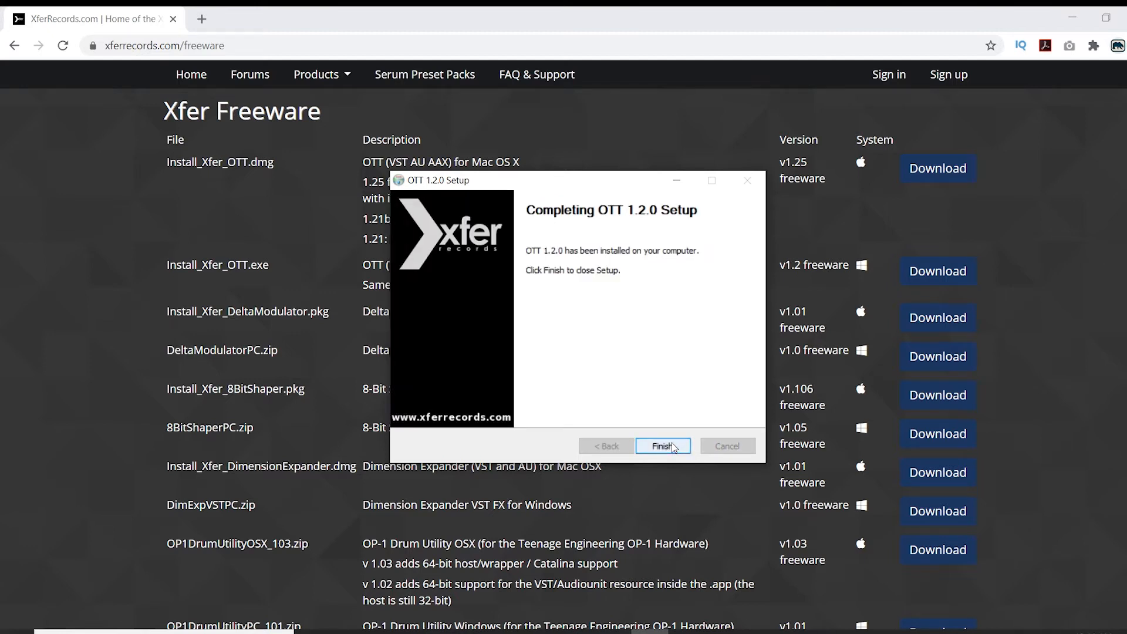
click(663, 446)
- Search the web for "spitfire labs" in a new browser tab and open Spitfire Audio's LABS free virtual instruments site
click(202, 19)
text(spitifre)
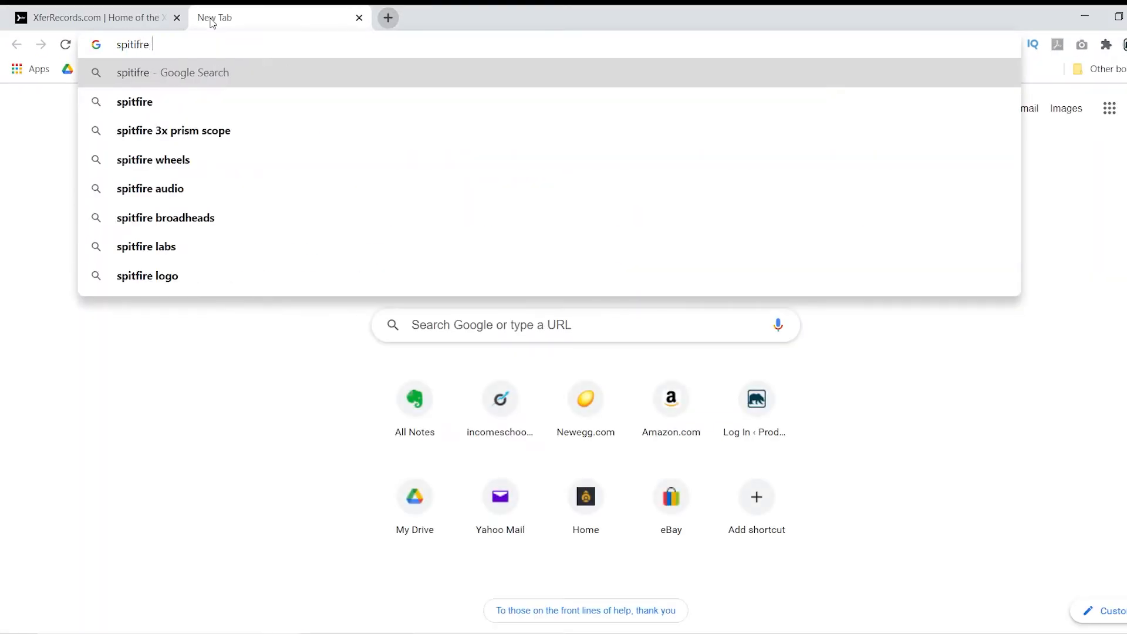
key(BackSpace)
key(BackSpace)
key(BackSpace)
key(BackSpace)
text(fitre)
key(BackSpace)
key(BackSpace)
key(BackSpace)
text(re labs)
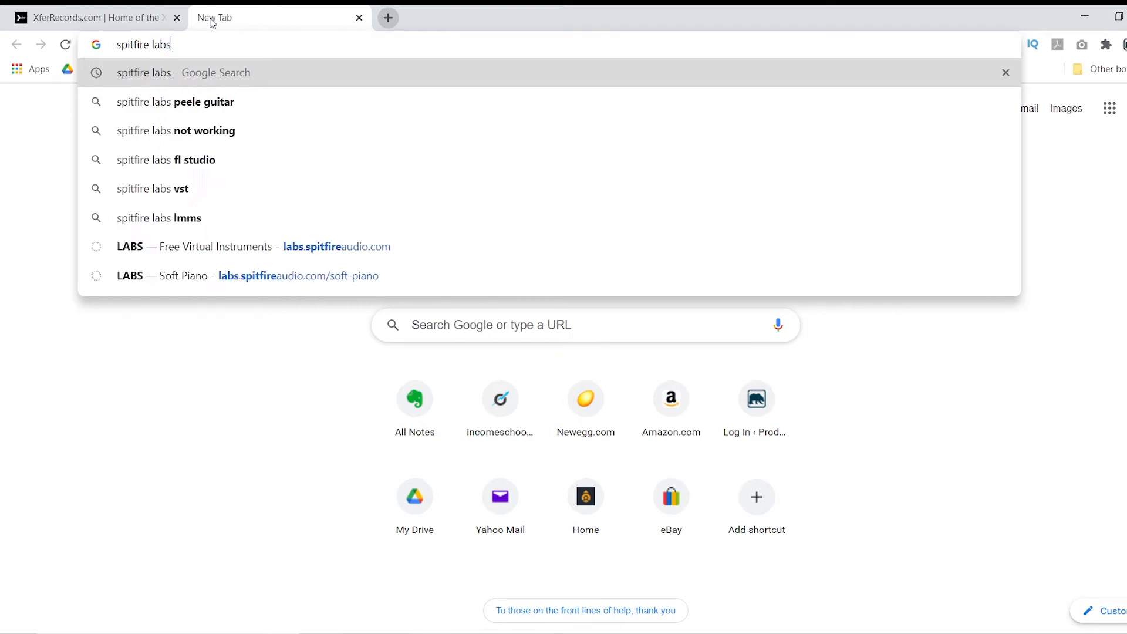
key(Return)
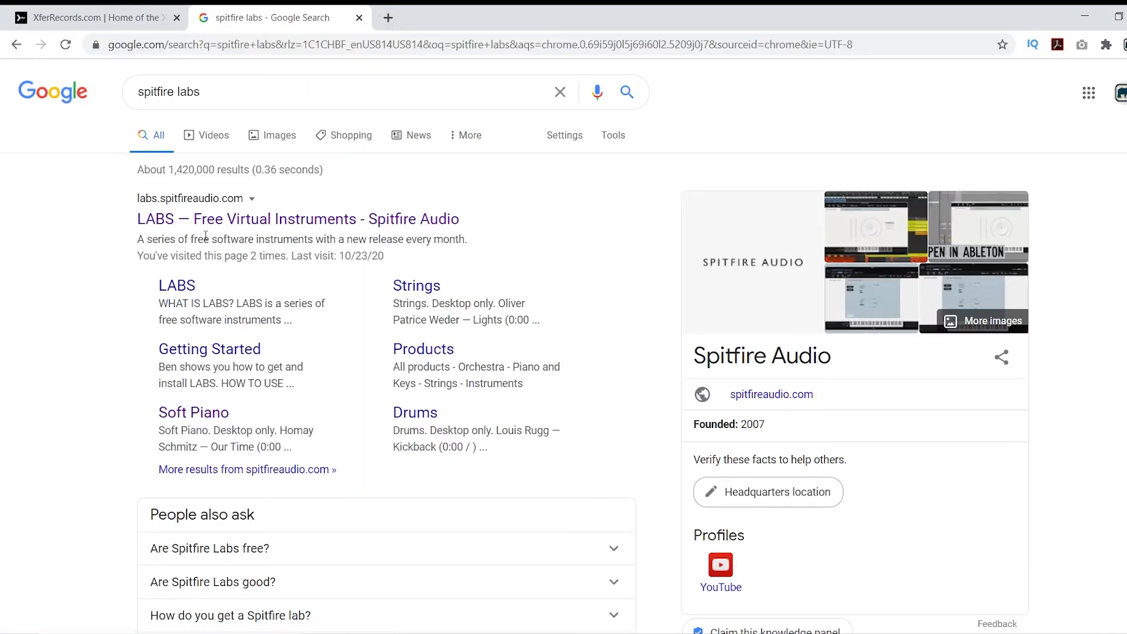
click(240, 220)
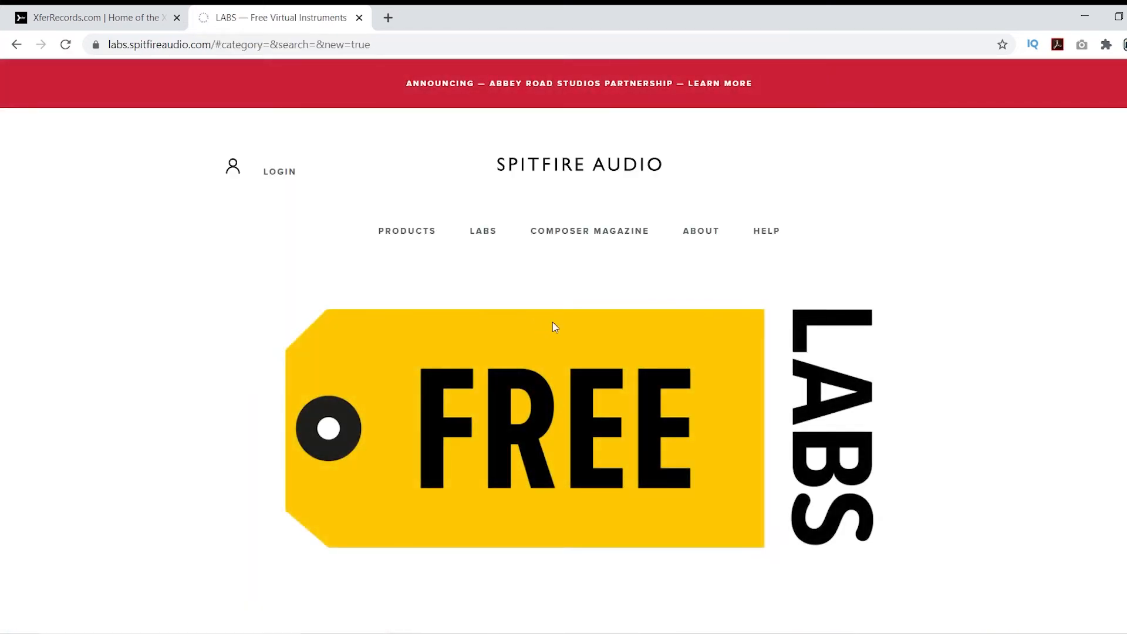
- Download the Spitfire Audio App for Windows from the LABS page and run its installer
scroll(695, 344, down, 3)
scroll(696, 349, down, 1)
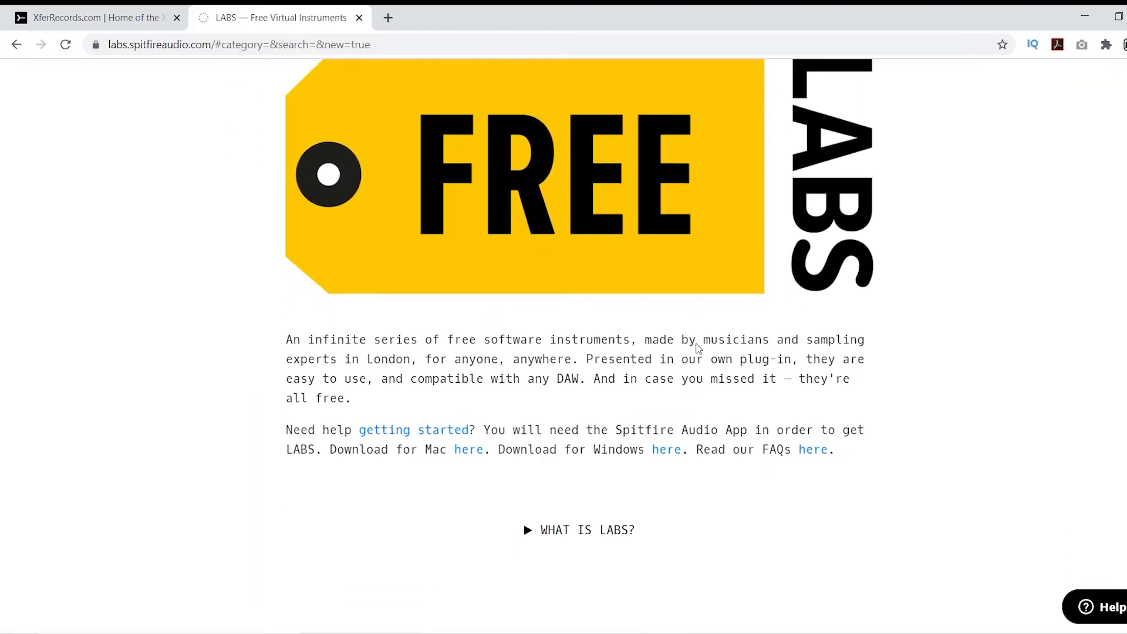
click(666, 453)
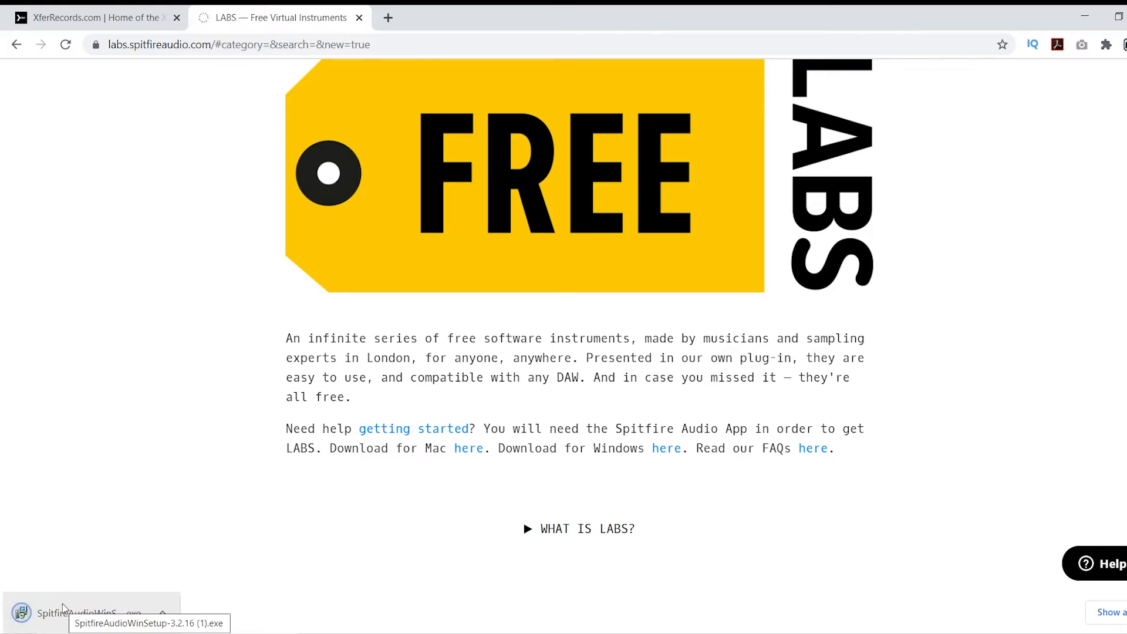
click(63, 610)
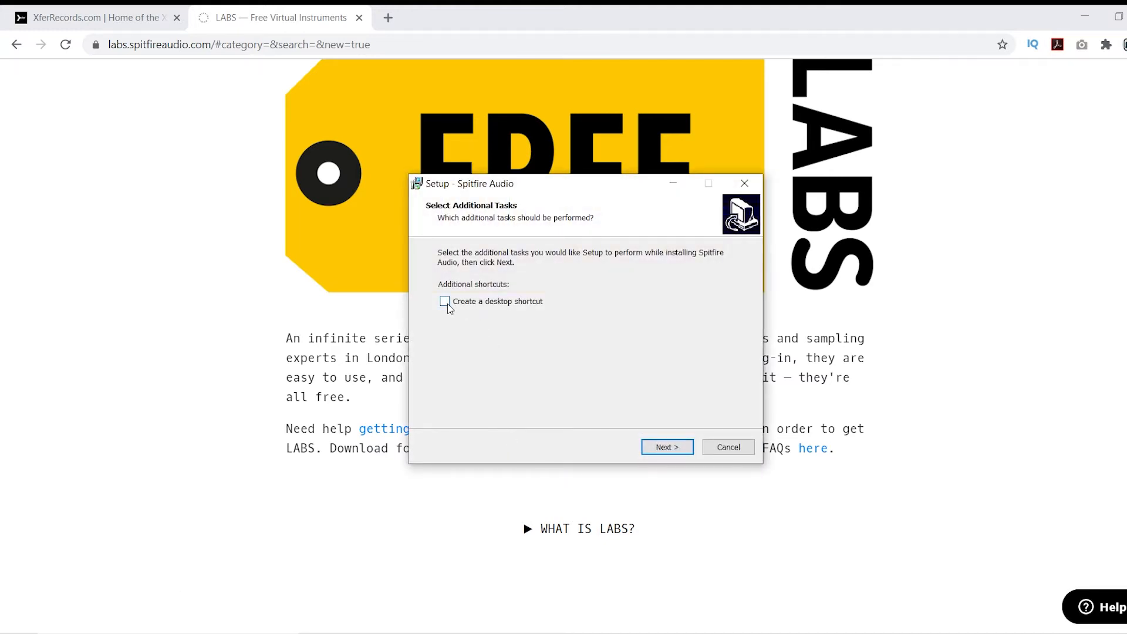
- Install the Spitfire Audio app without a desktop shortcut and launch it once setup completes
click(664, 452)
click(665, 449)
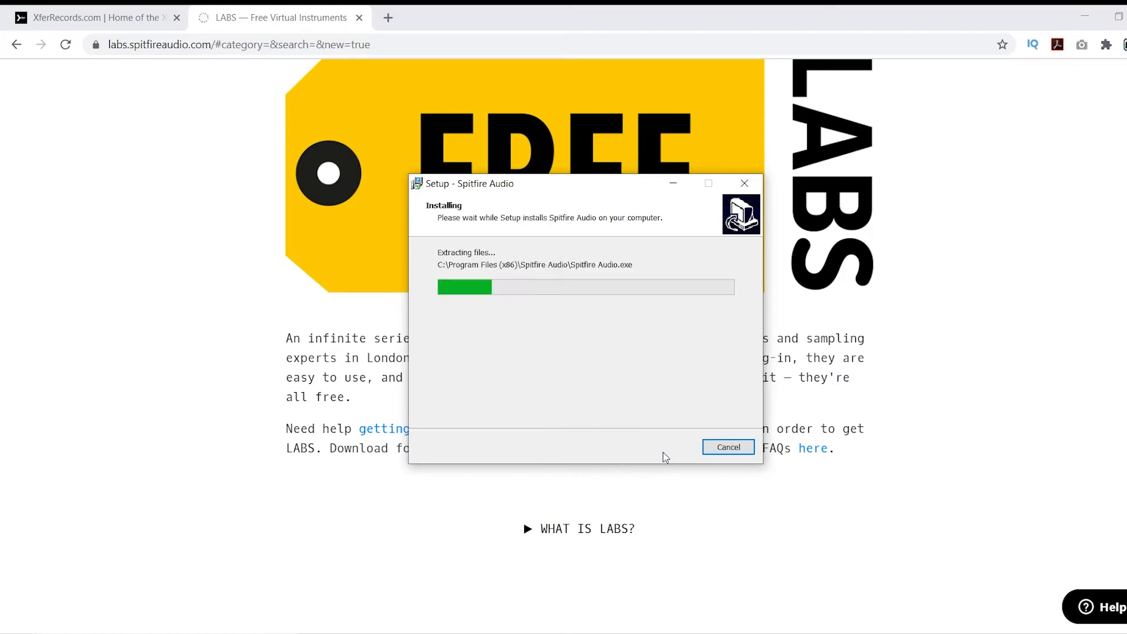
click(664, 454)
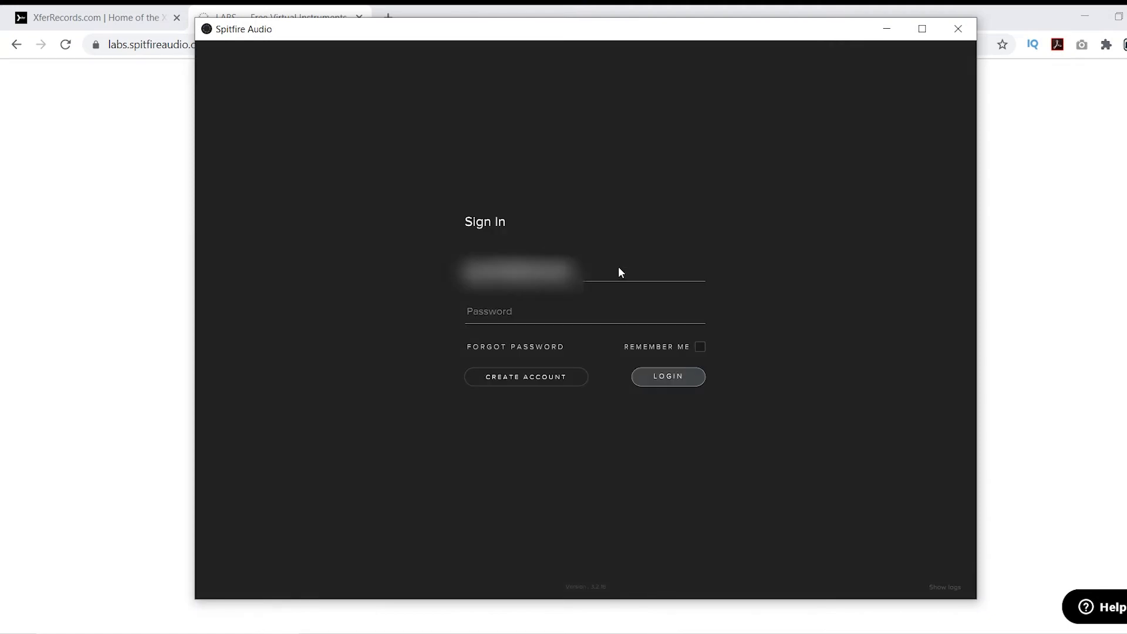
- Open the account creation page in Google Chrome and create a Spitfire Audio account with e-mail, first name, last name and confirmed password
click(524, 376)
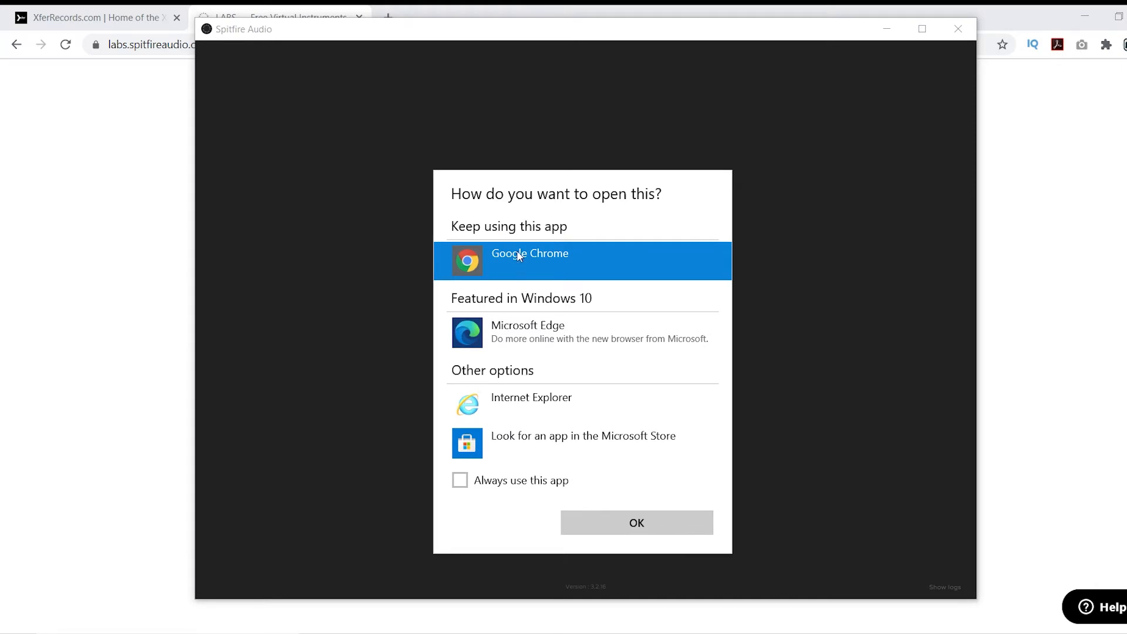
click(636, 525)
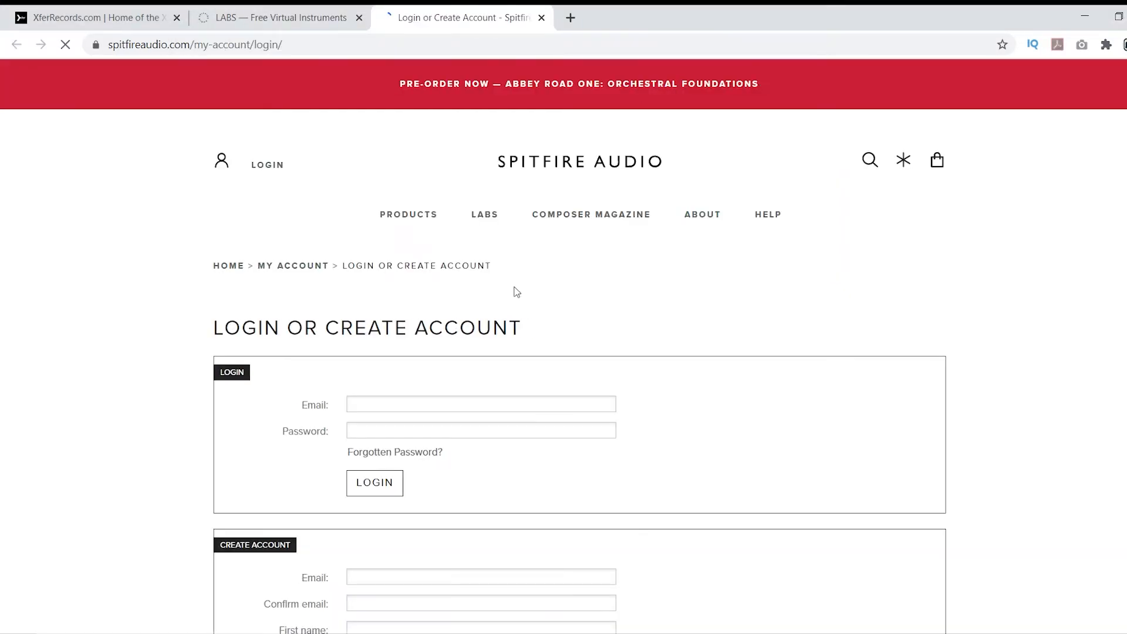
scroll(674, 355, down, 4)
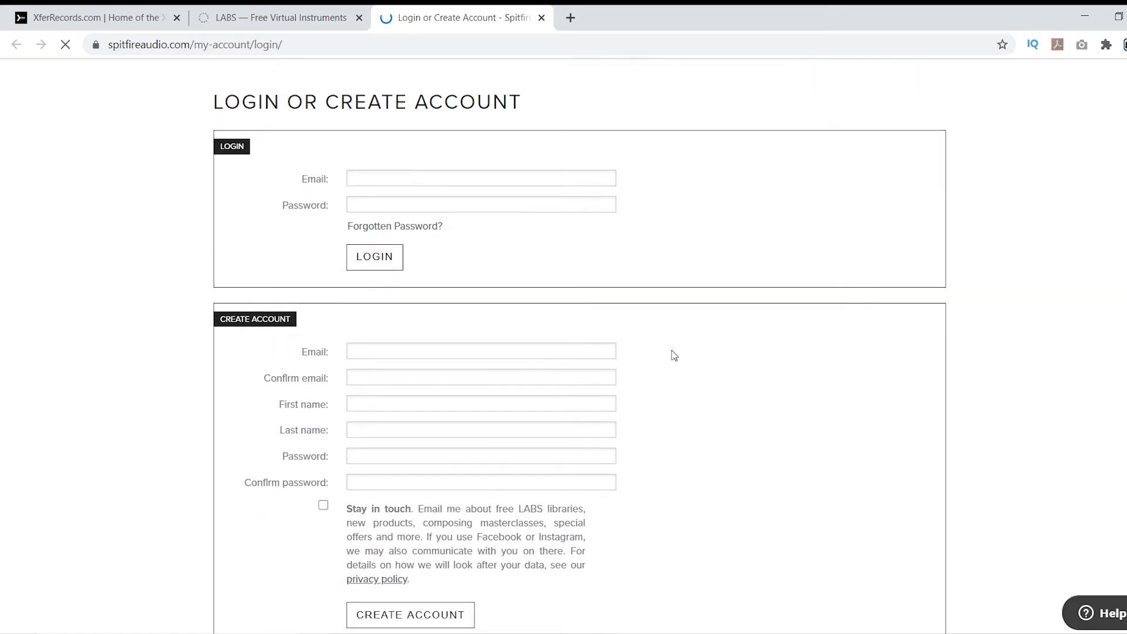
scroll(418, 264, down, 2)
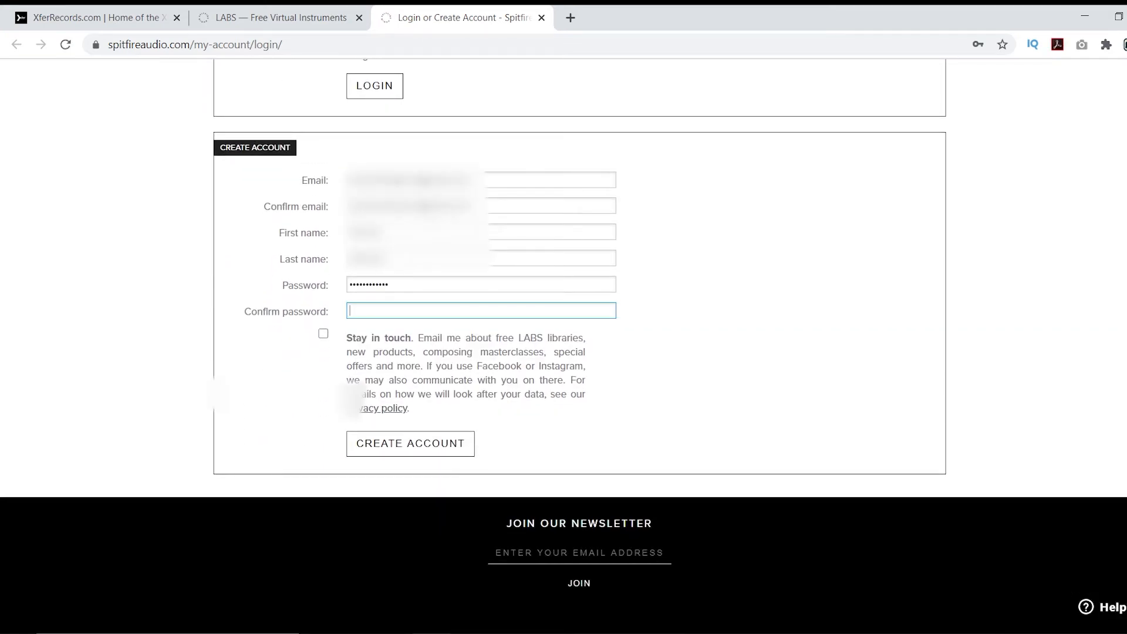
text(•••••••)
click(407, 444)
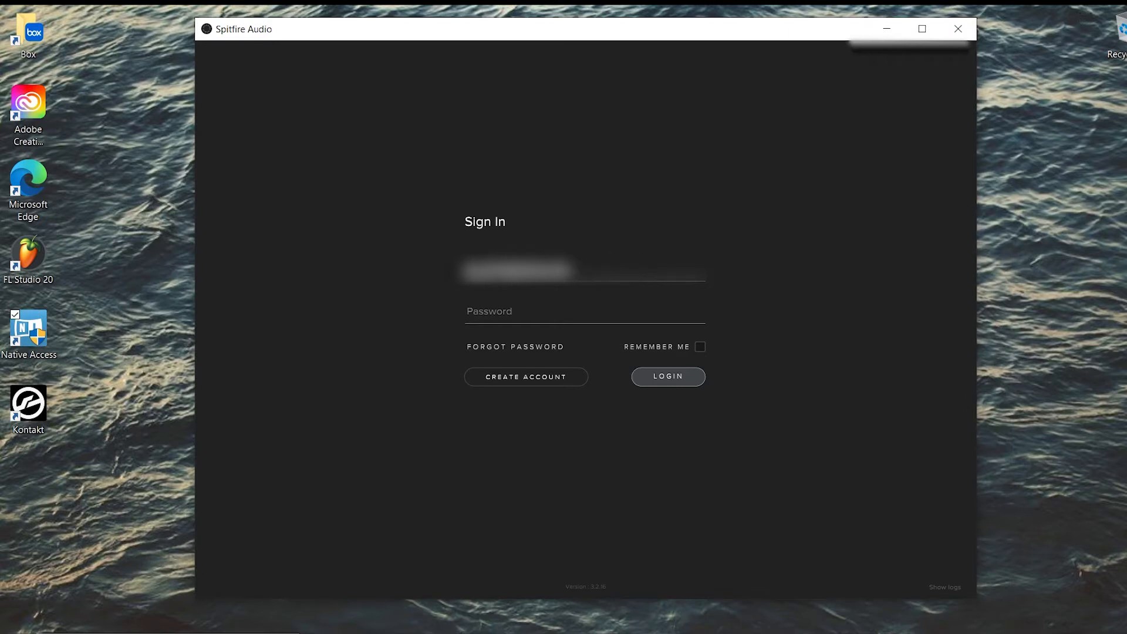
- Sign in to the Spitfire Audio app with the account e-mail and password
click(528, 270)
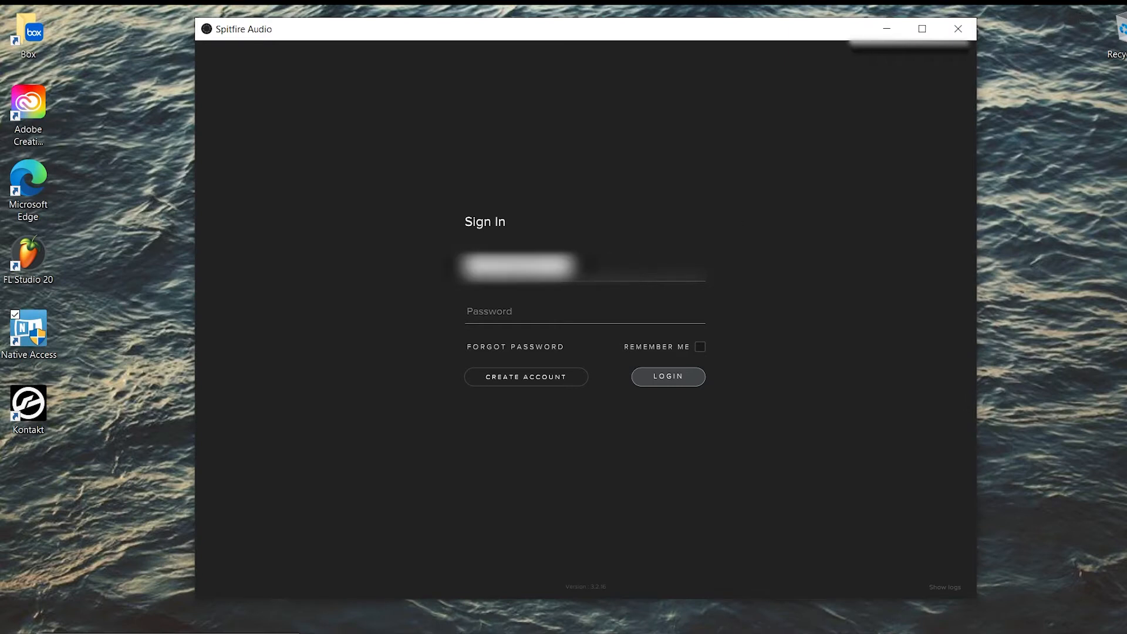
text(••••••••••••••••)
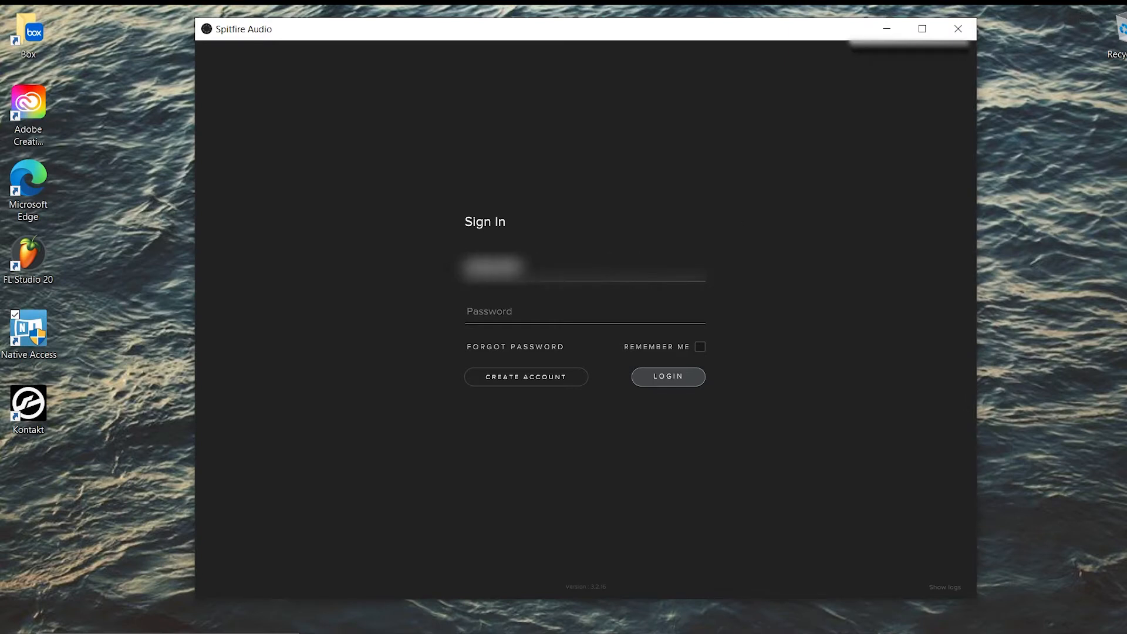
text(••••••••)
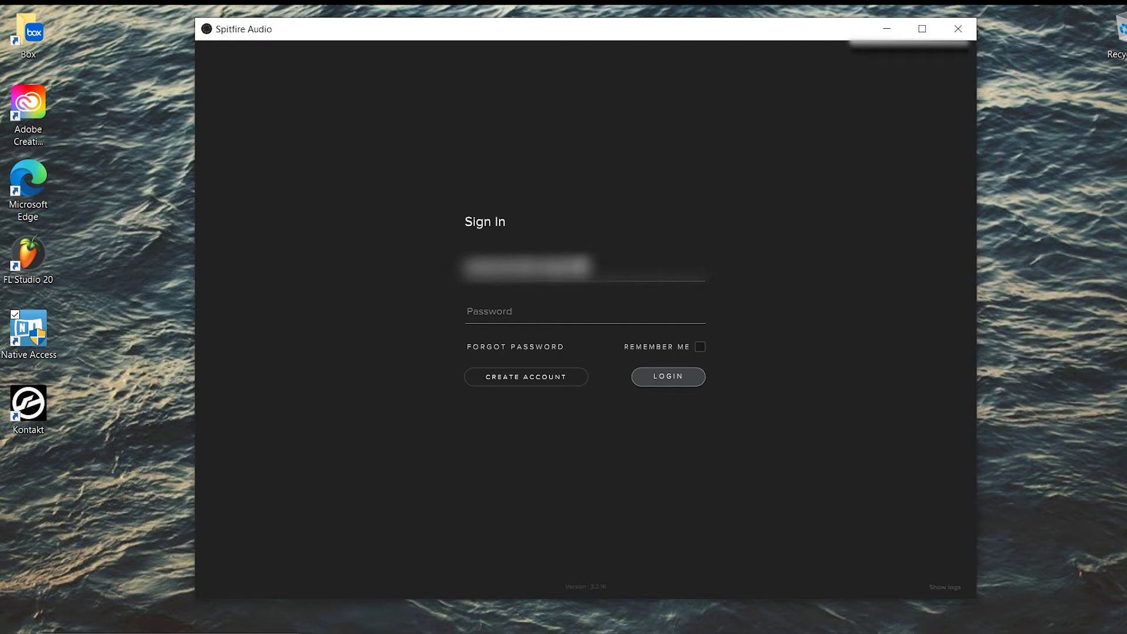
click(539, 300)
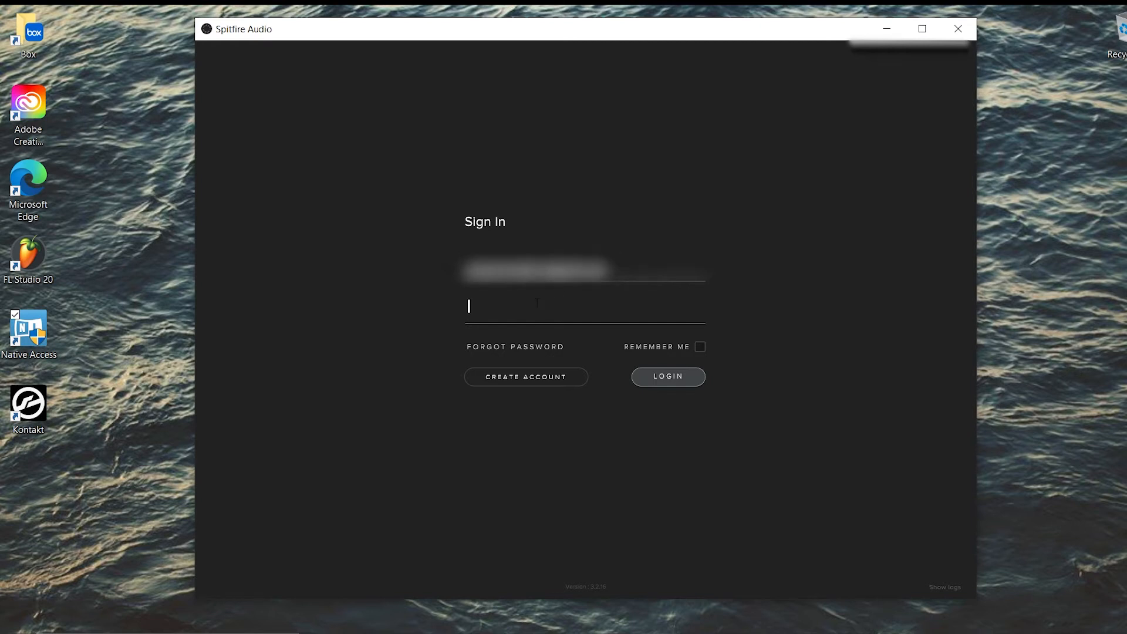
text(*************)
click(657, 374)
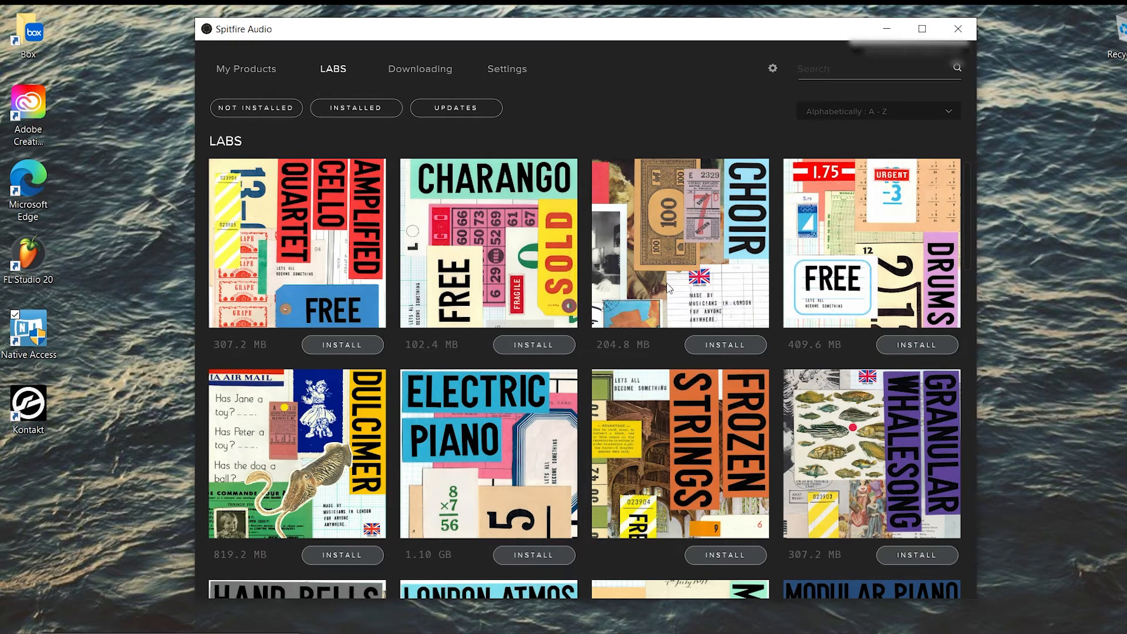
- Find Soft Piano in the LABS catalogue and download it to the Spitfire folder in Documents
scroll(667, 286, down, 1)
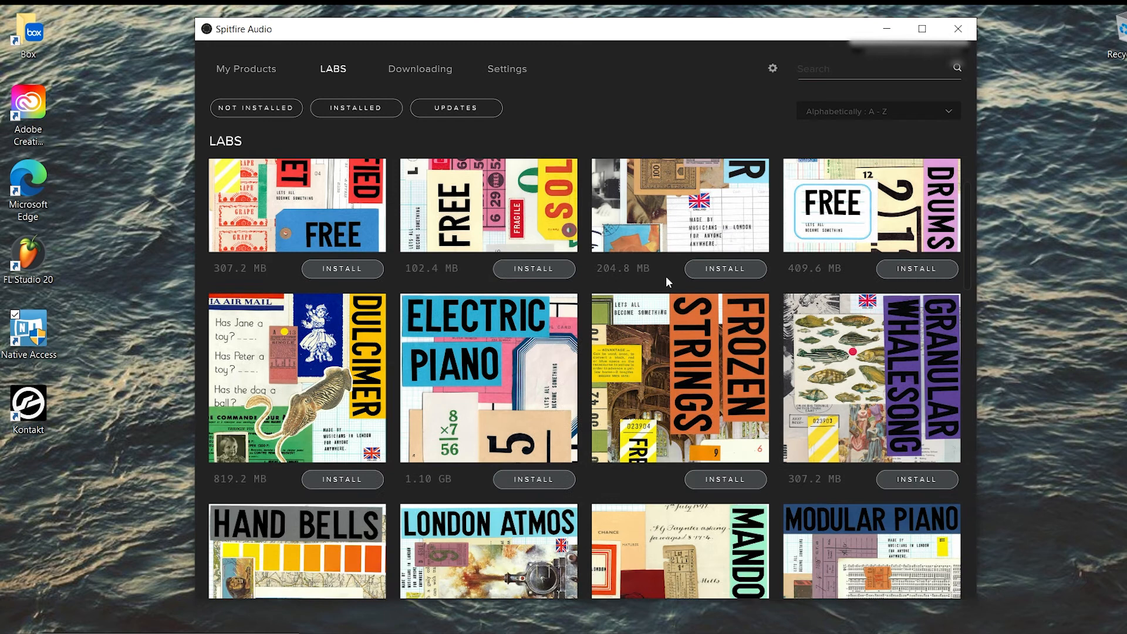
scroll(667, 282, down, 1)
scroll(667, 282, down, 4)
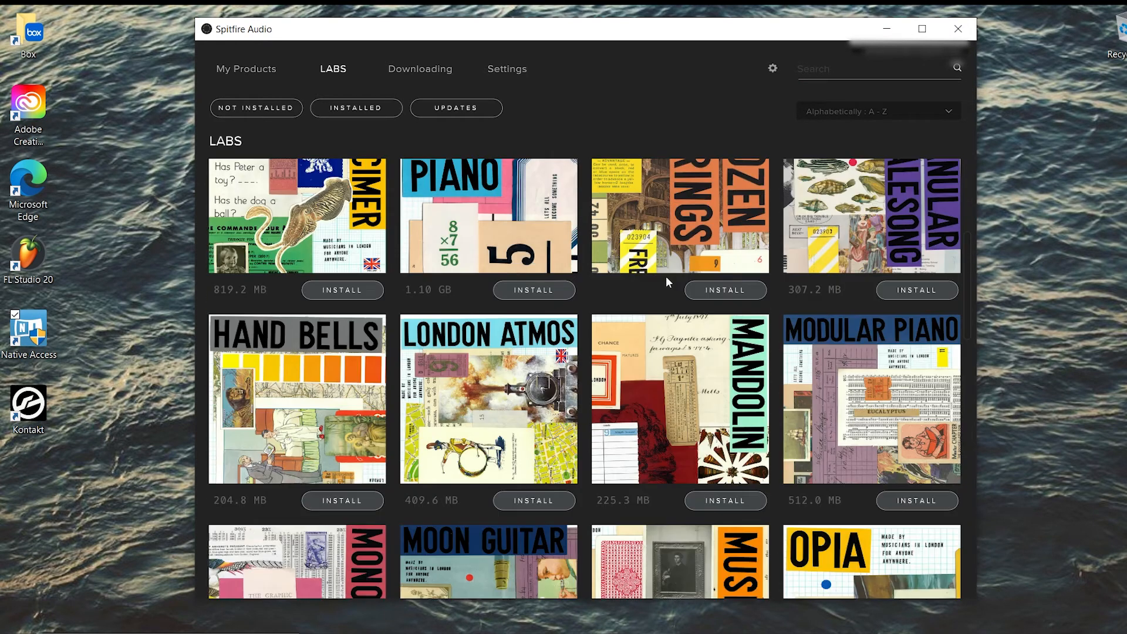
scroll(668, 282, down, 5)
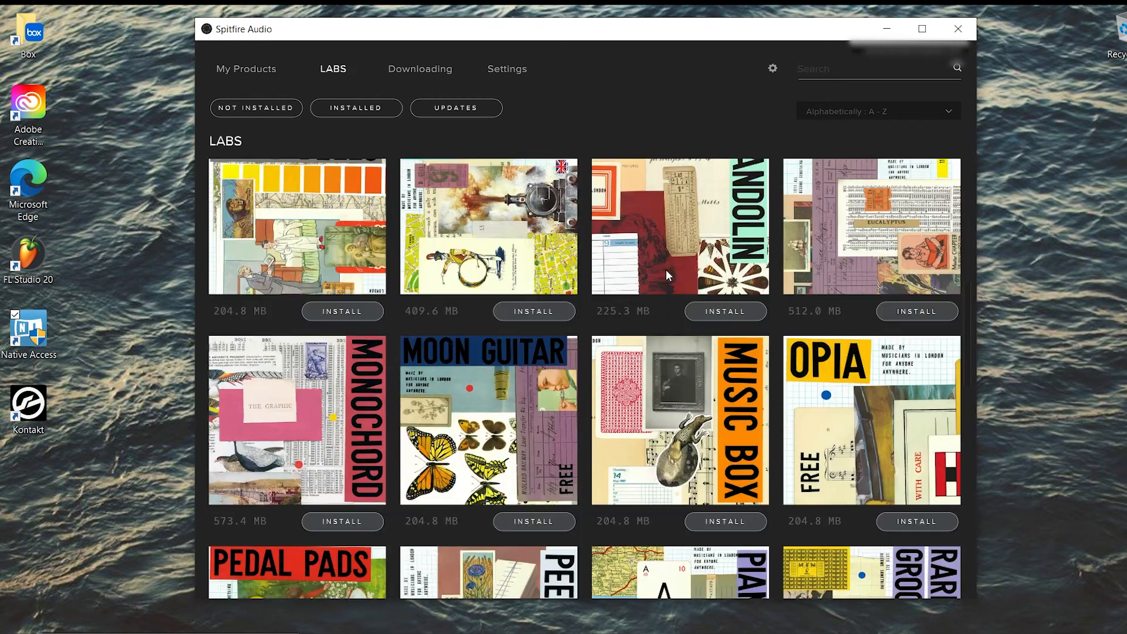
scroll(667, 275, down, 1)
scroll(667, 274, down, 5)
scroll(666, 271, down, 1)
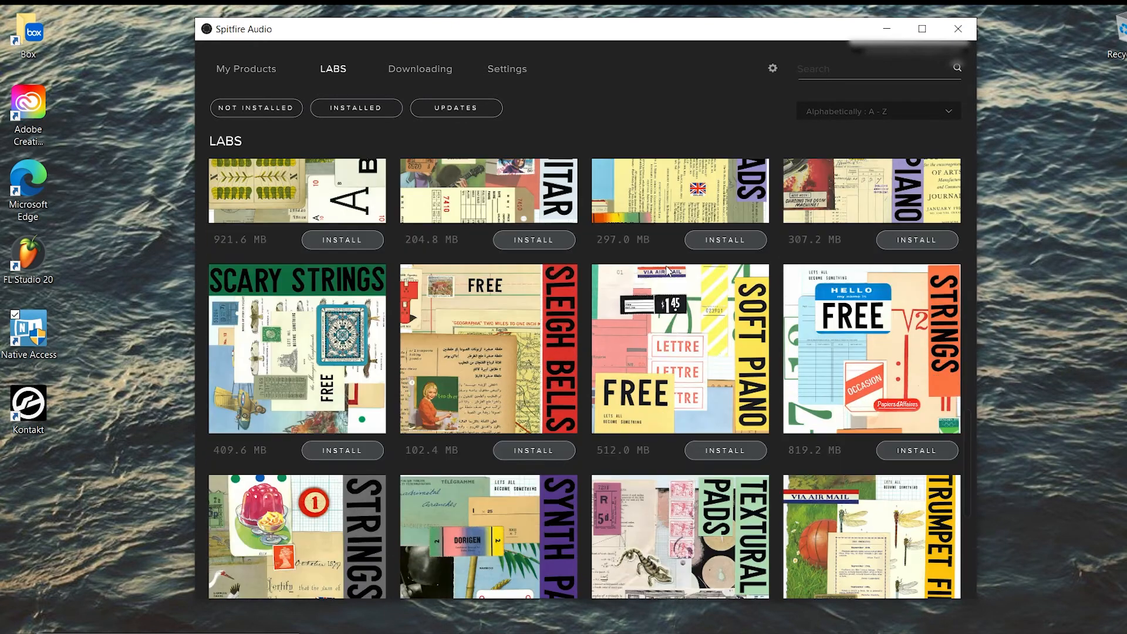
click(721, 452)
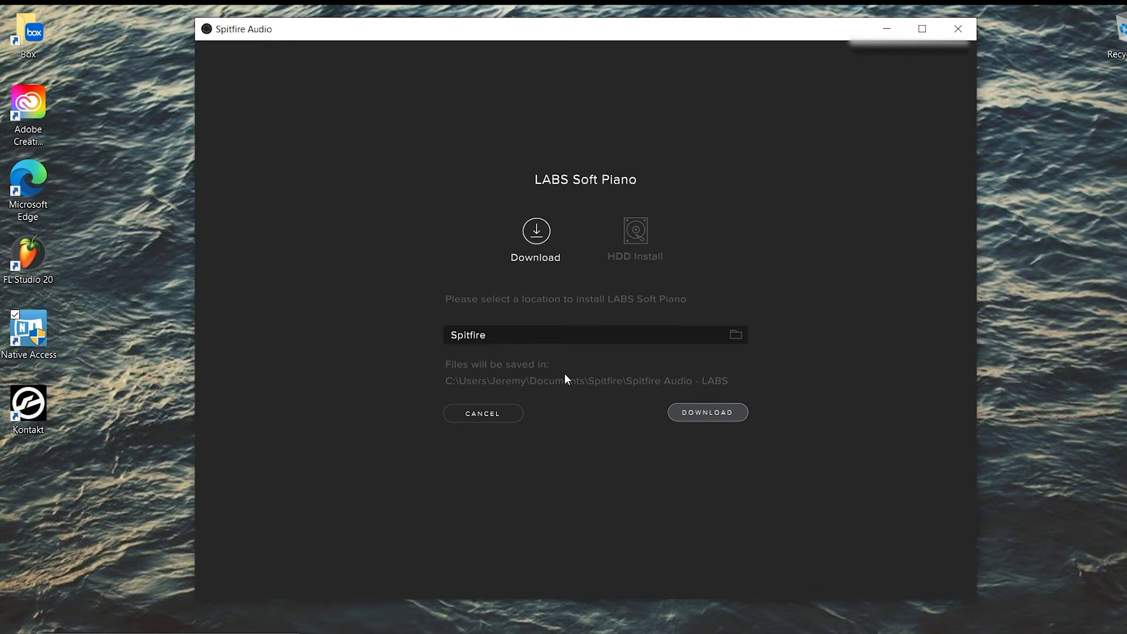
click(691, 411)
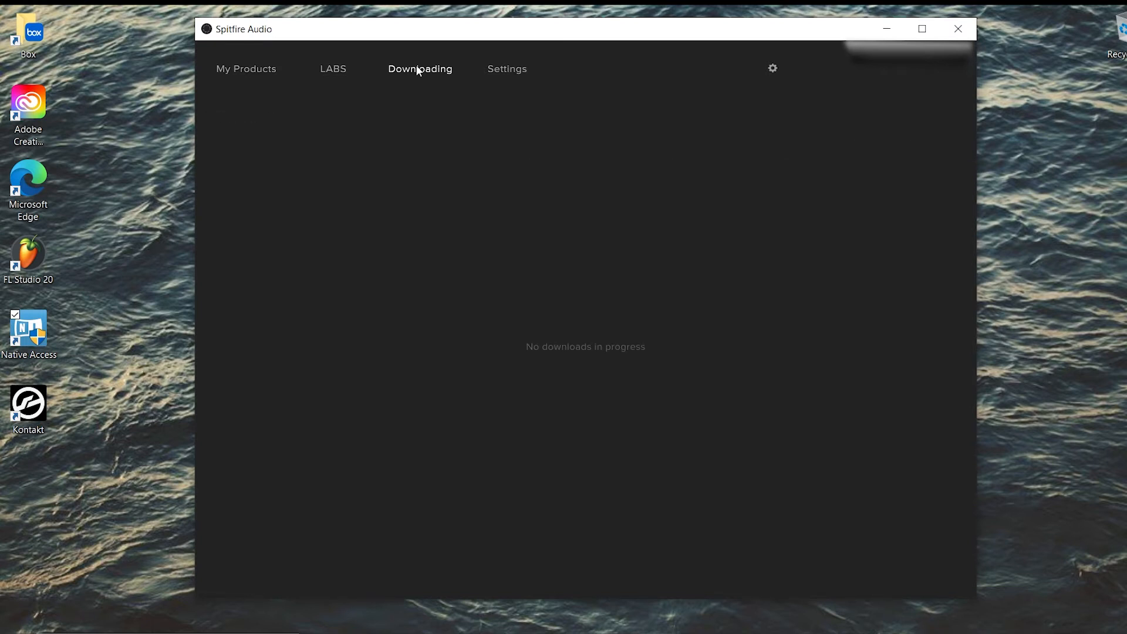
- Browse the whole LABS catalogue for another instrument and open the installation options for LABS Drums
click(340, 66)
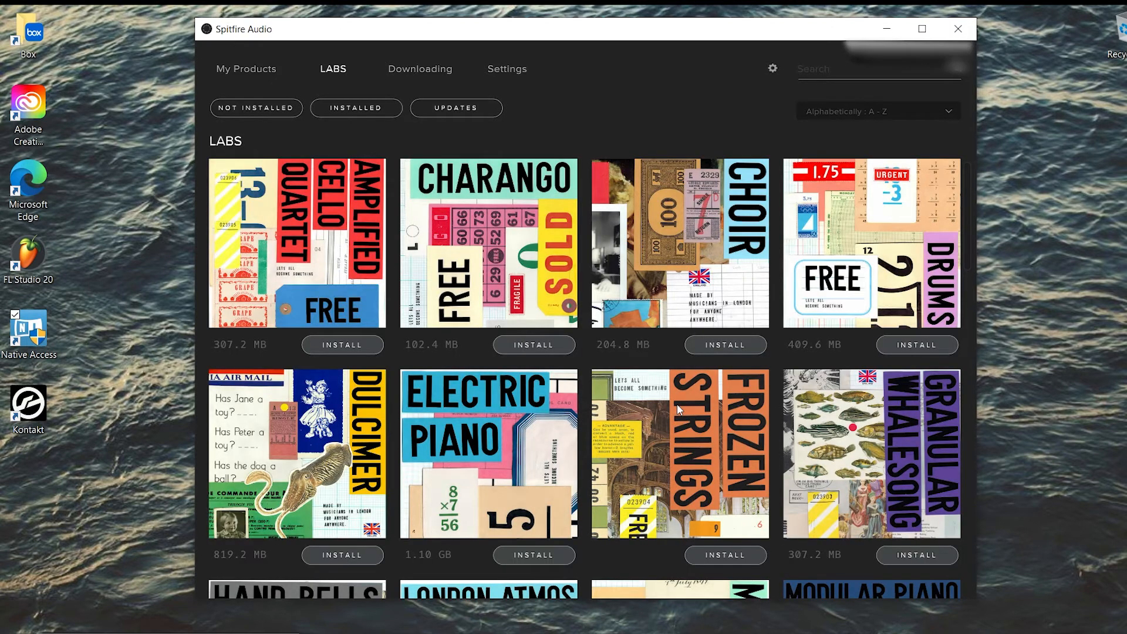
scroll(676, 399, down, 10)
scroll(676, 394, down, 5)
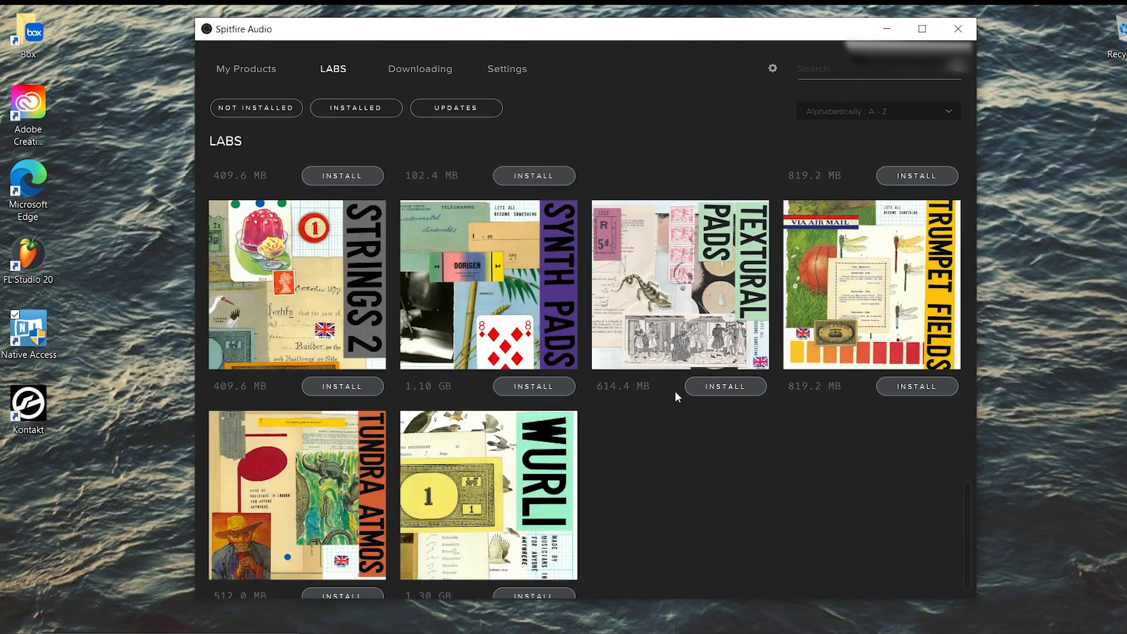
scroll(675, 392, up, 3)
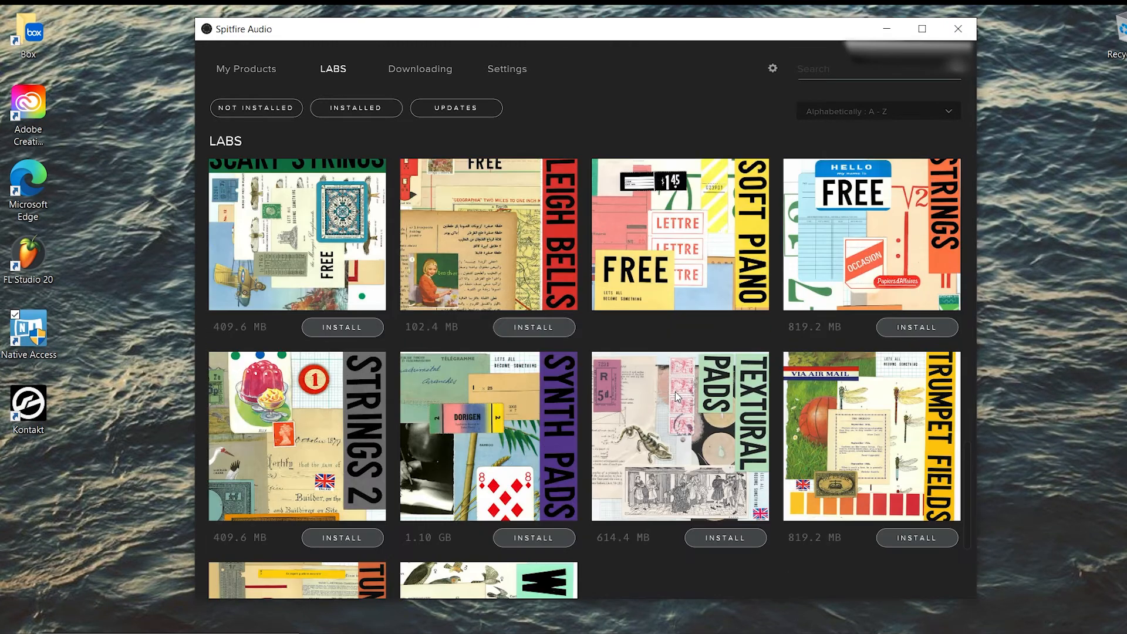
scroll(675, 392, up, 4)
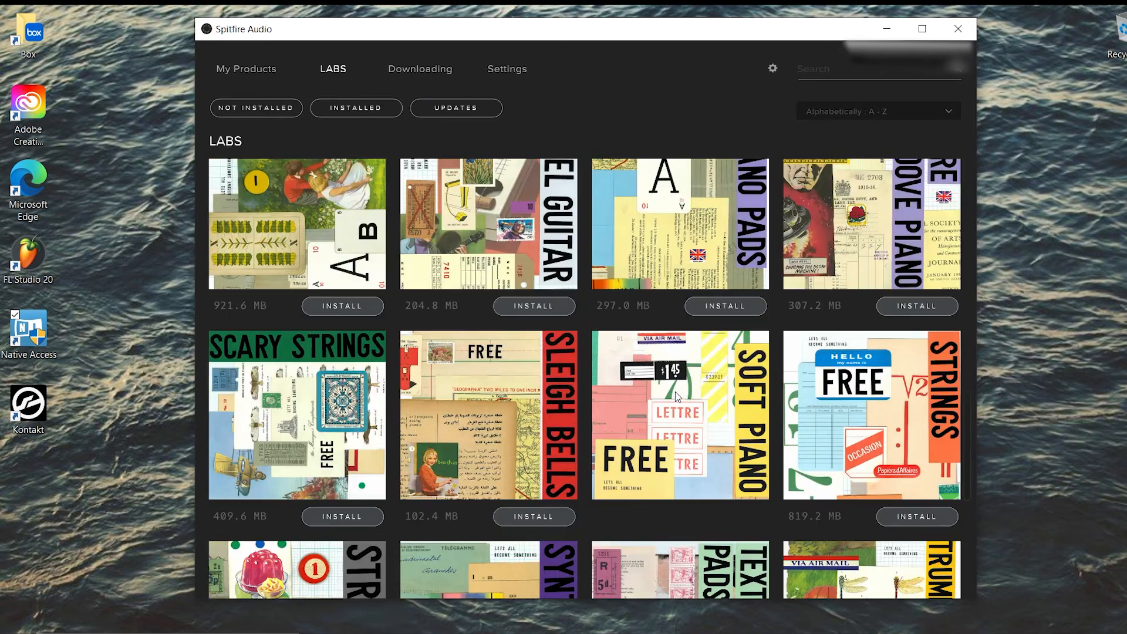
scroll(675, 392, up, 3)
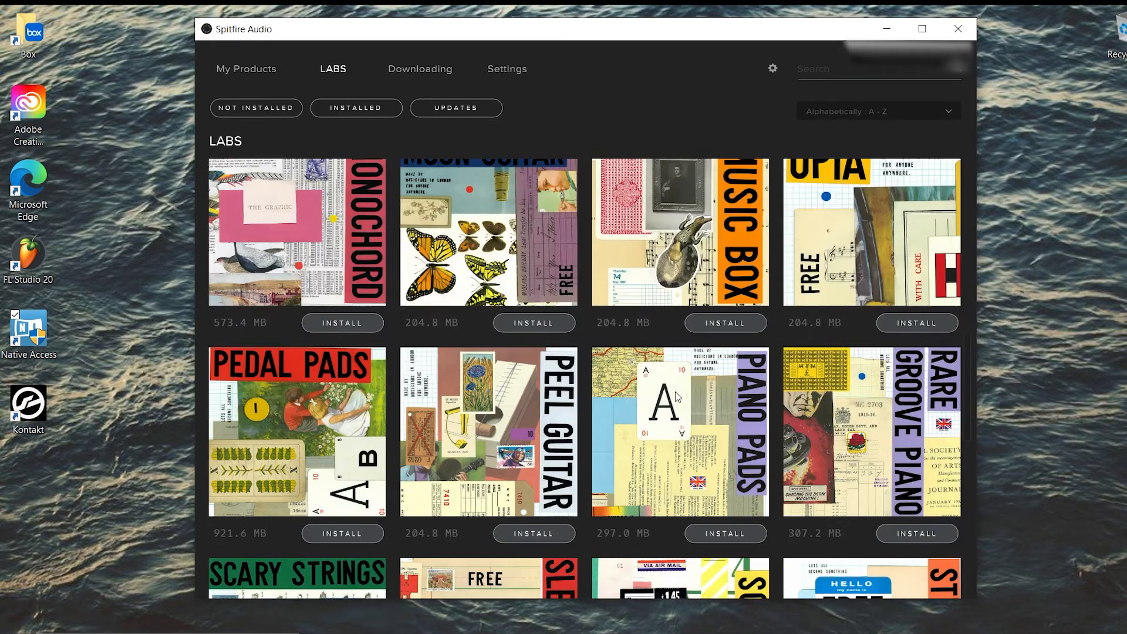
scroll(675, 391, up, 3)
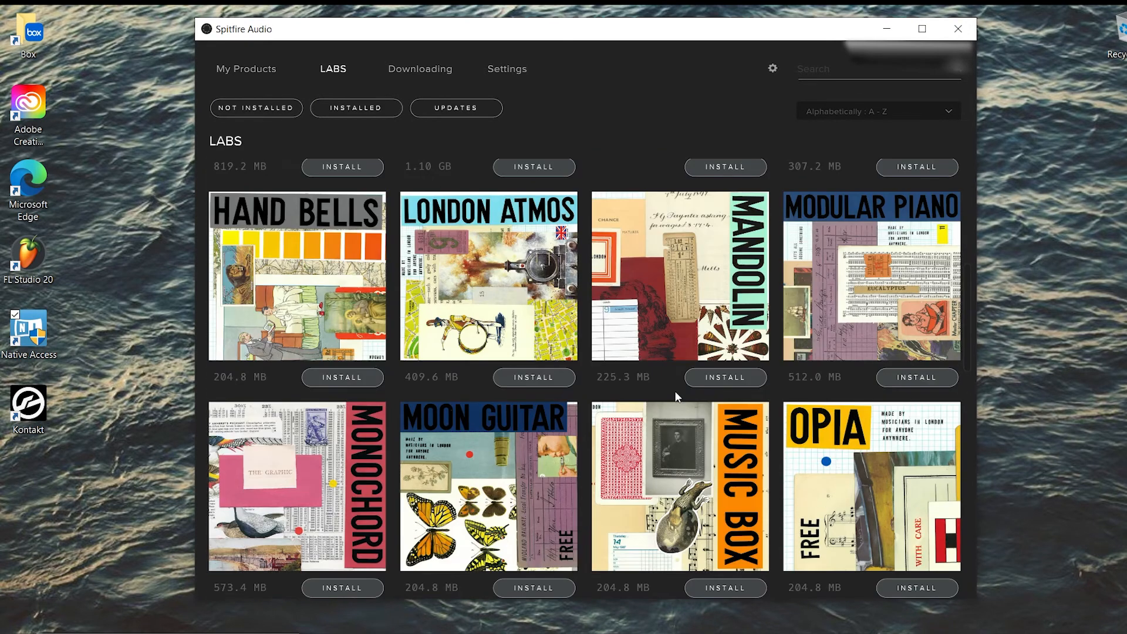
scroll(675, 392, up, 3)
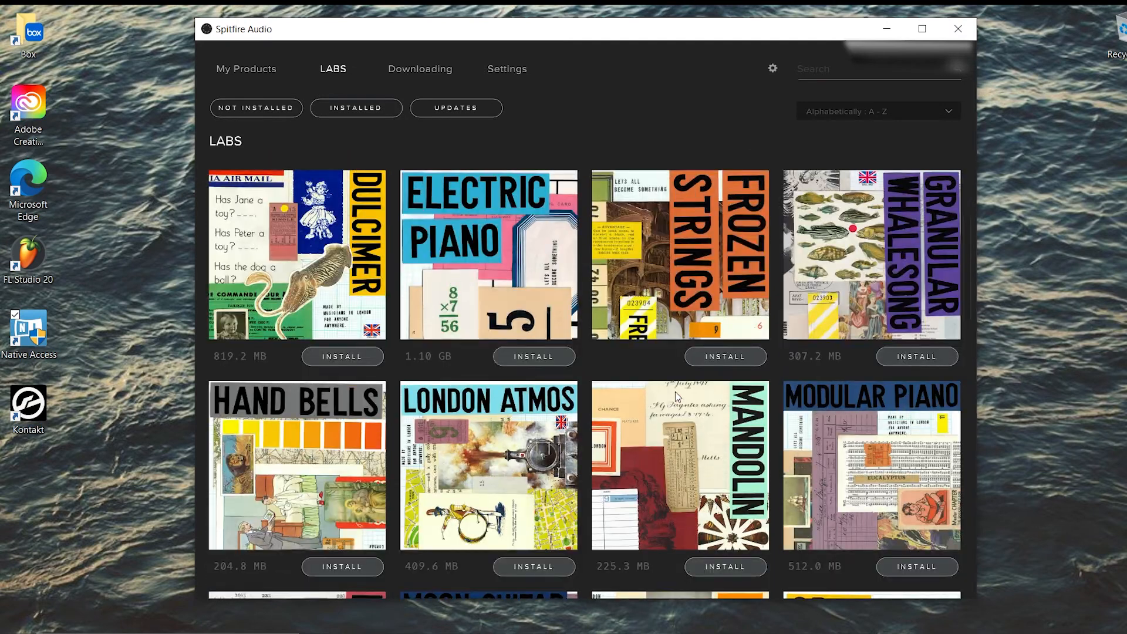
scroll(675, 397, up, 3)
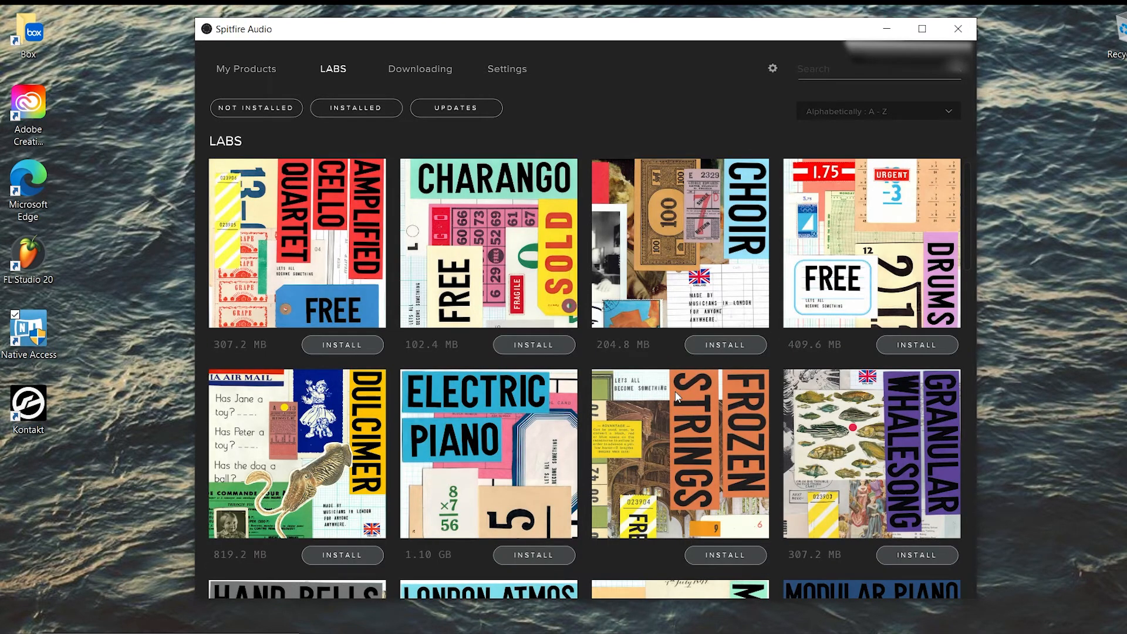
click(920, 347)
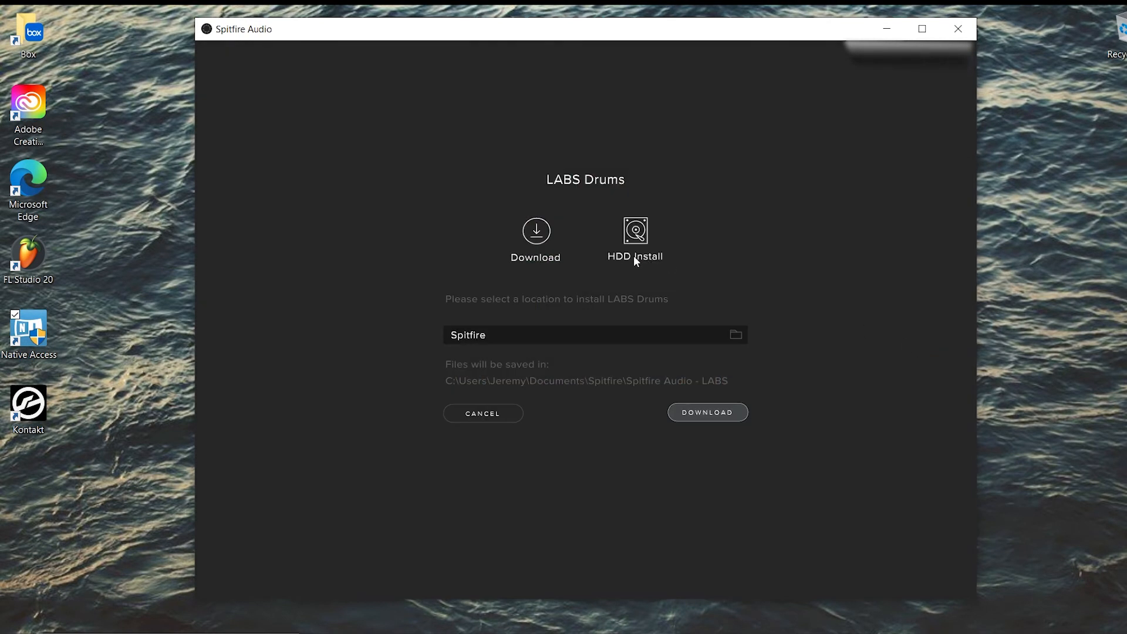
- Set the LABS Drums install location to the Scratch (D:) drive, checking the drive's Spitfire folder first
click(734, 336)
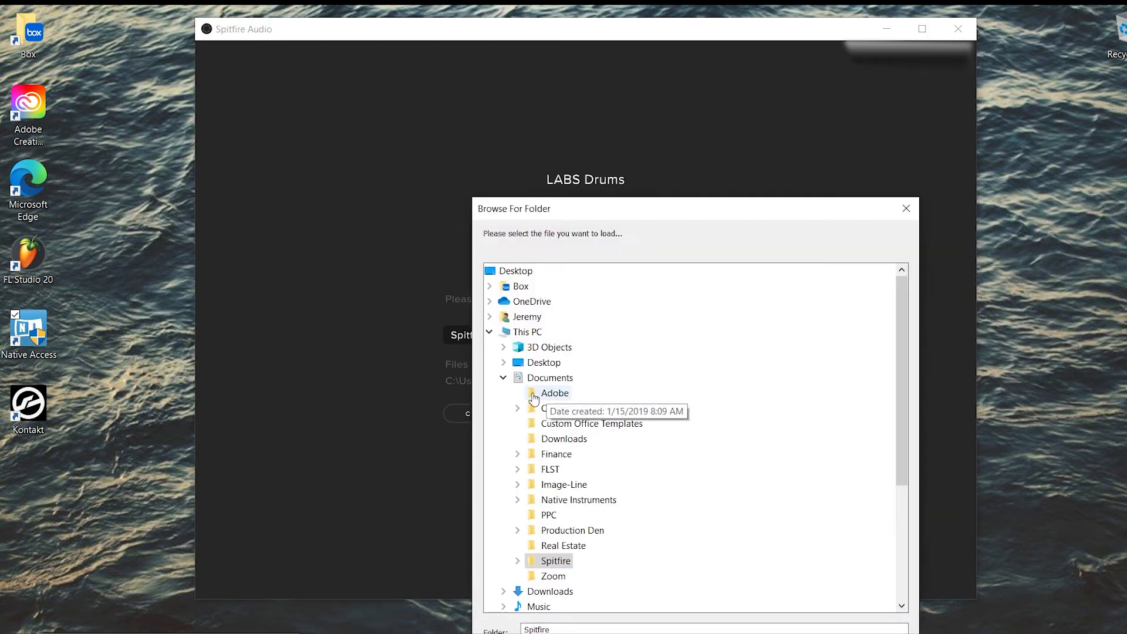
scroll(658, 424, down, 4)
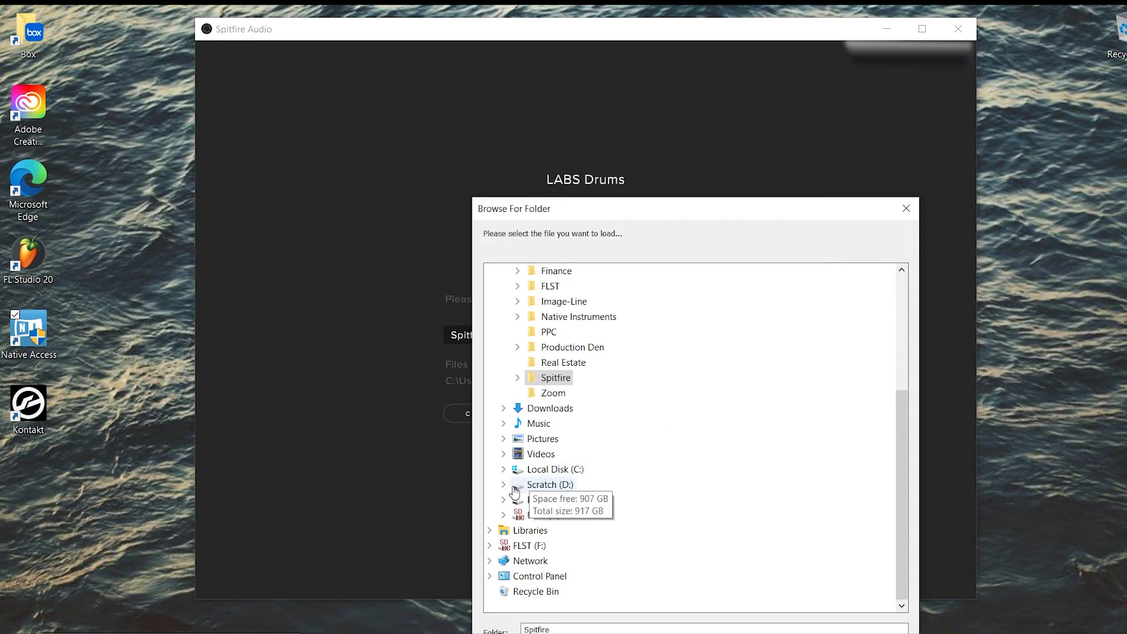
click(503, 485)
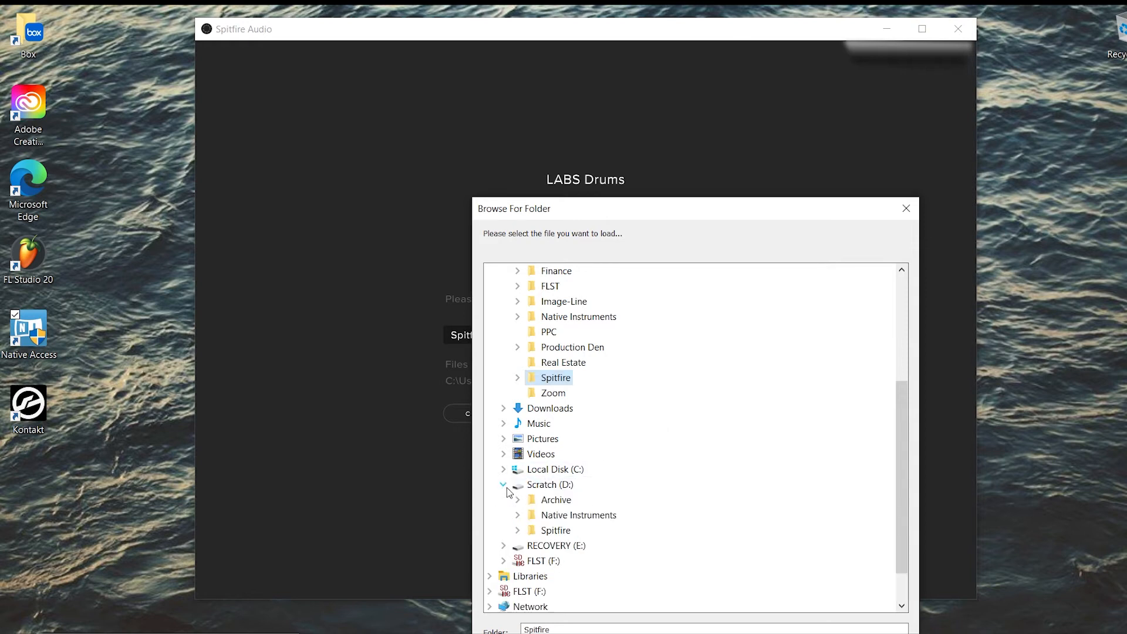
double_click(535, 530)
scroll(723, 537, down, 4)
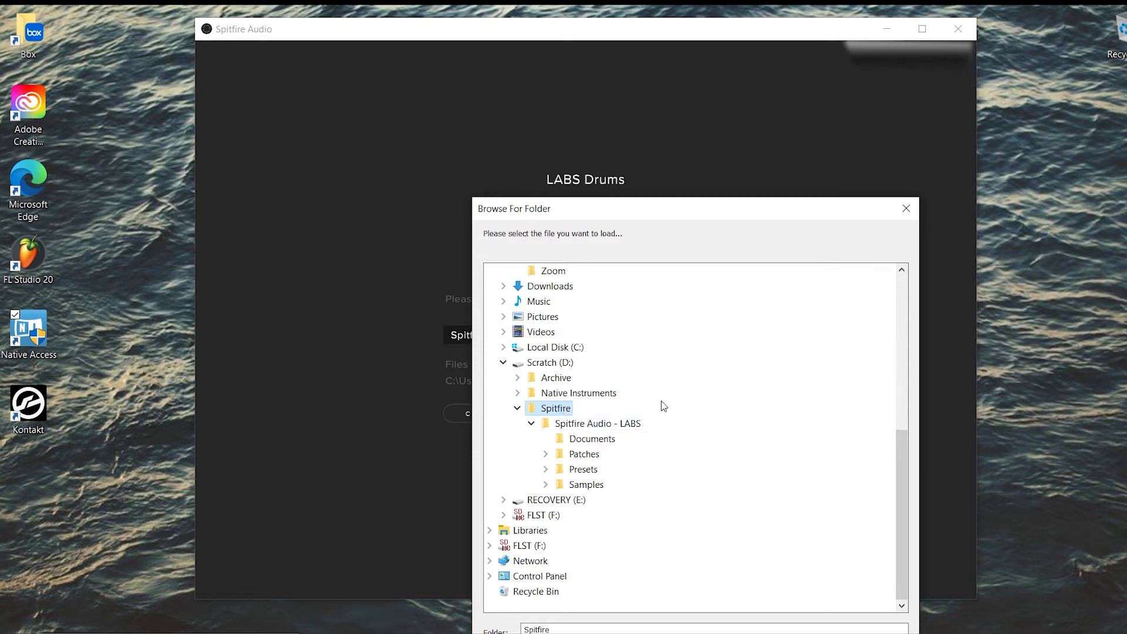
click(503, 364)
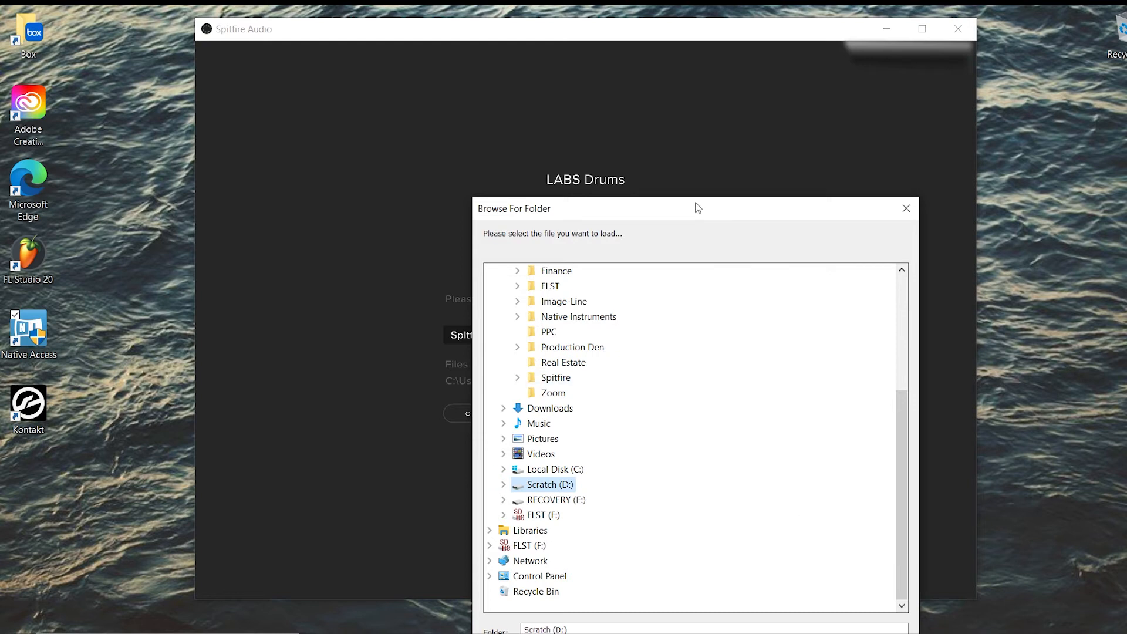
drag(697, 209, 675, 73)
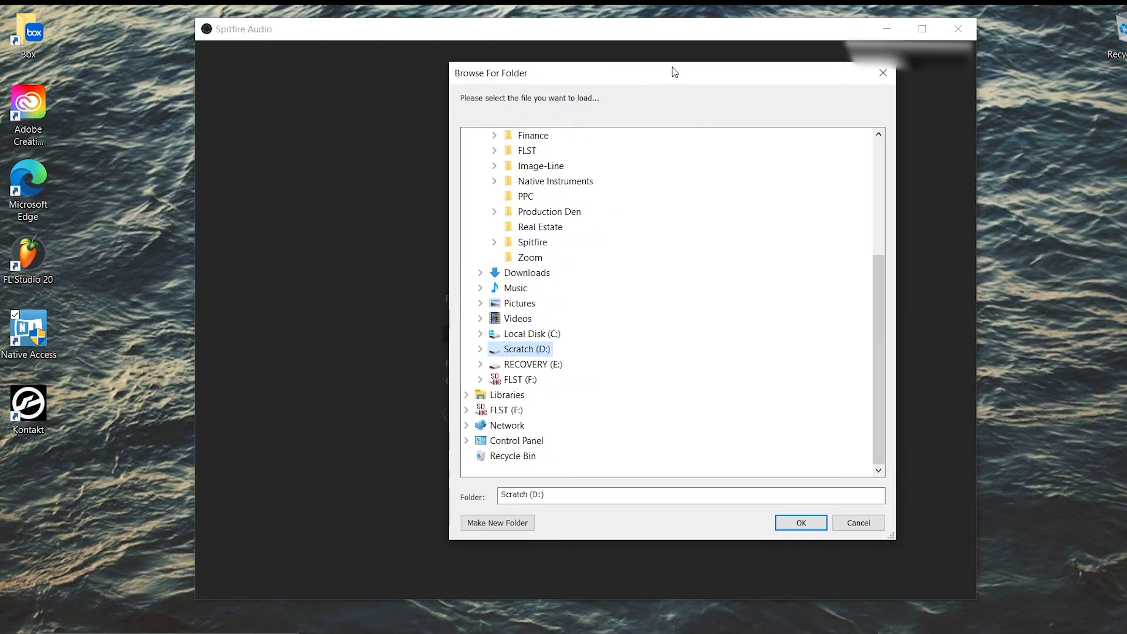
click(801, 524)
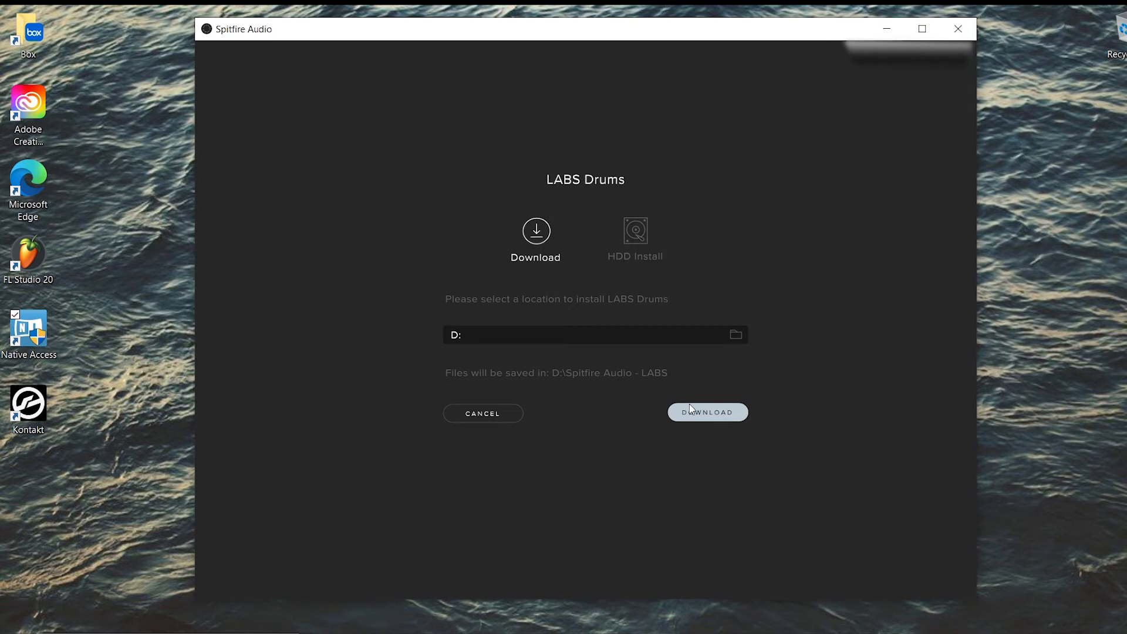
- Set the LABS Drums install location to the Spitfire Audio - LABS folder in Documents\Spitfire and start the download
click(736, 336)
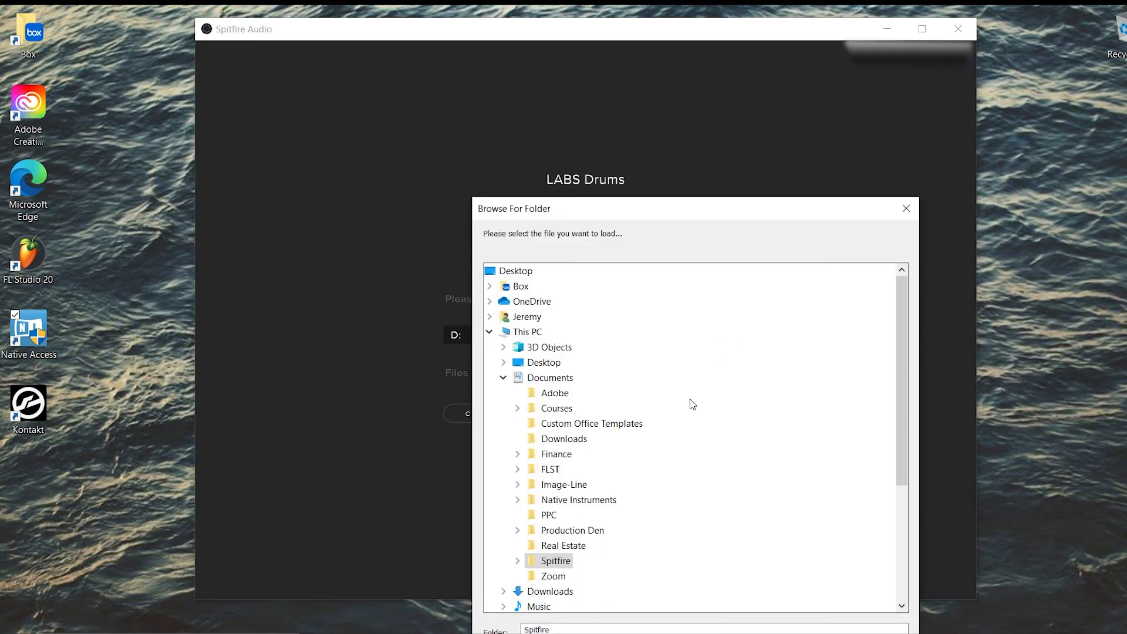
double_click(539, 564)
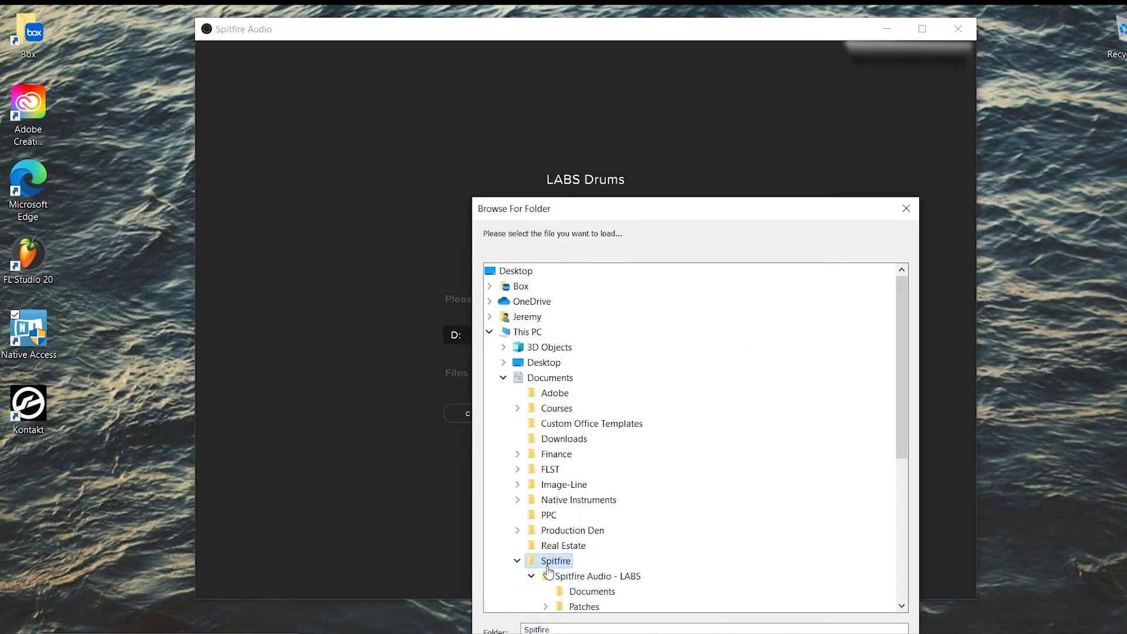
click(554, 577)
scroll(752, 552, down, 4)
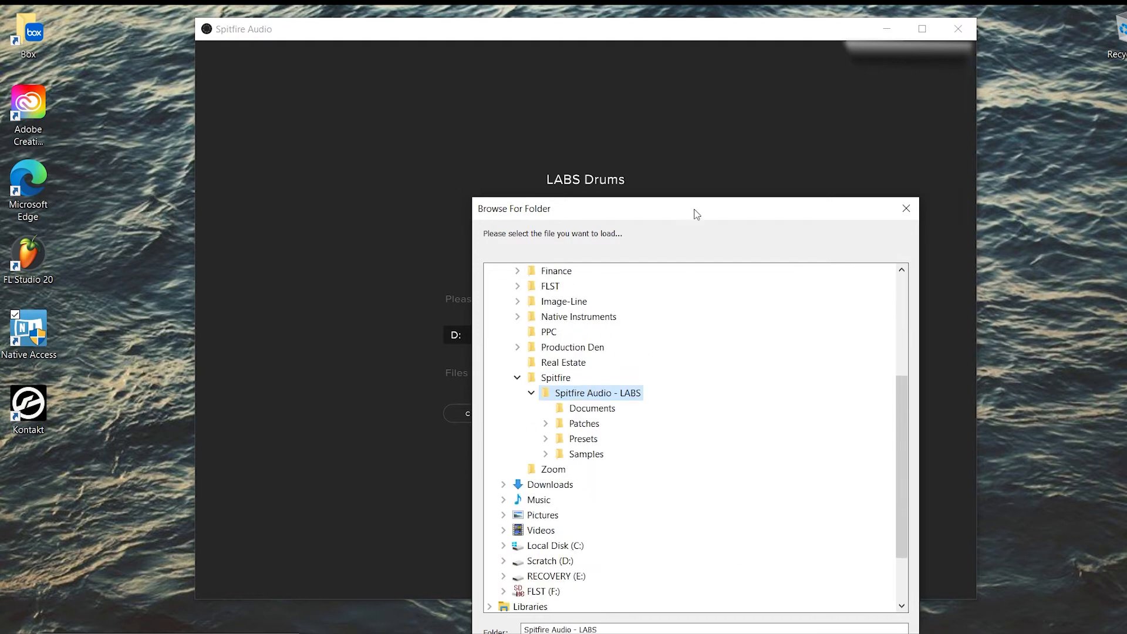
drag(666, 209, 626, 132)
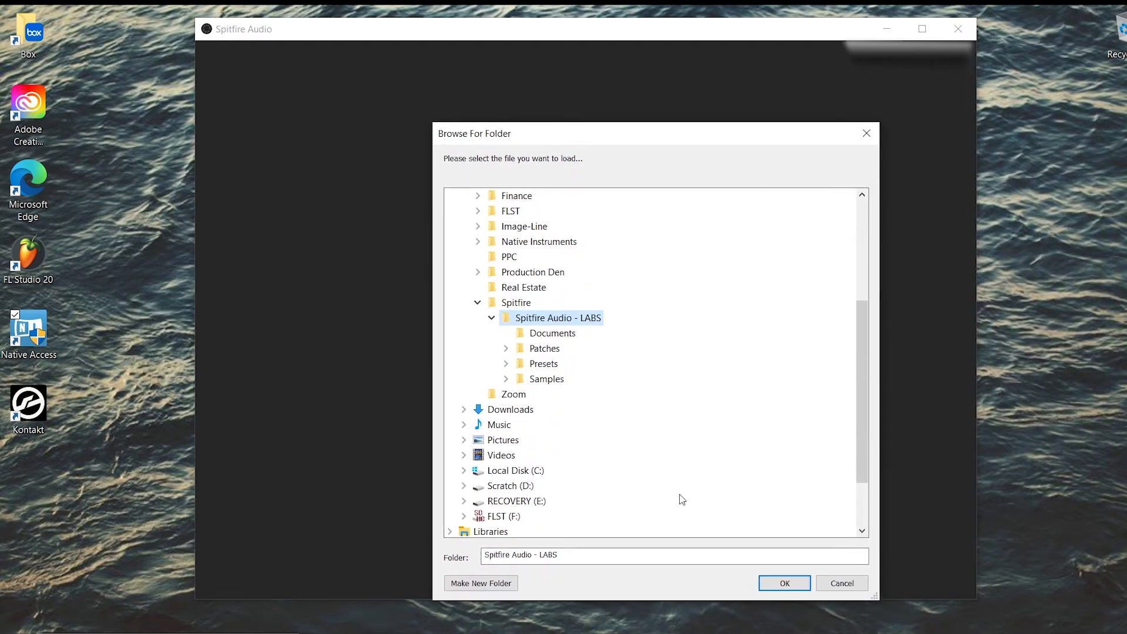
click(774, 583)
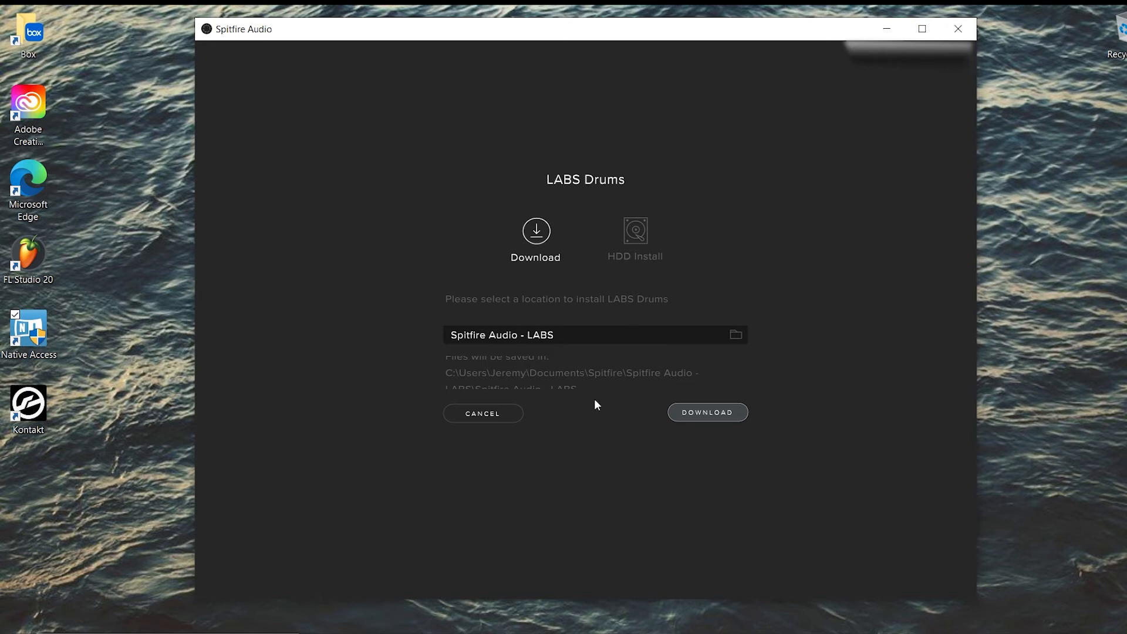
click(694, 413)
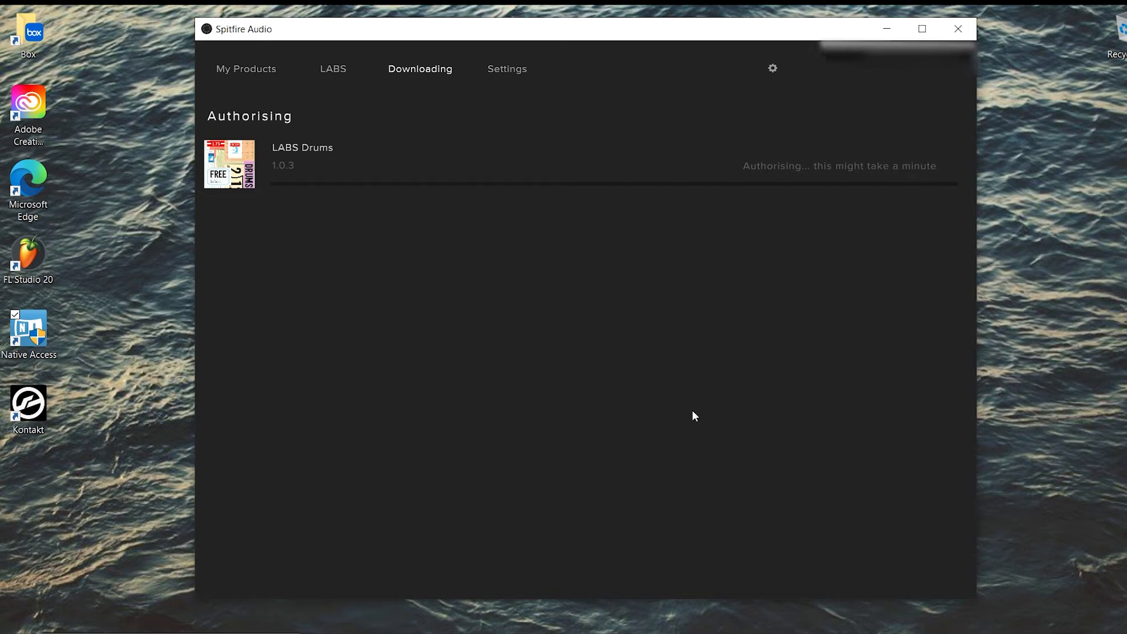
- Compare the VST2 and VST3 install locations in the app's settings, and return to the download progress
click(526, 70)
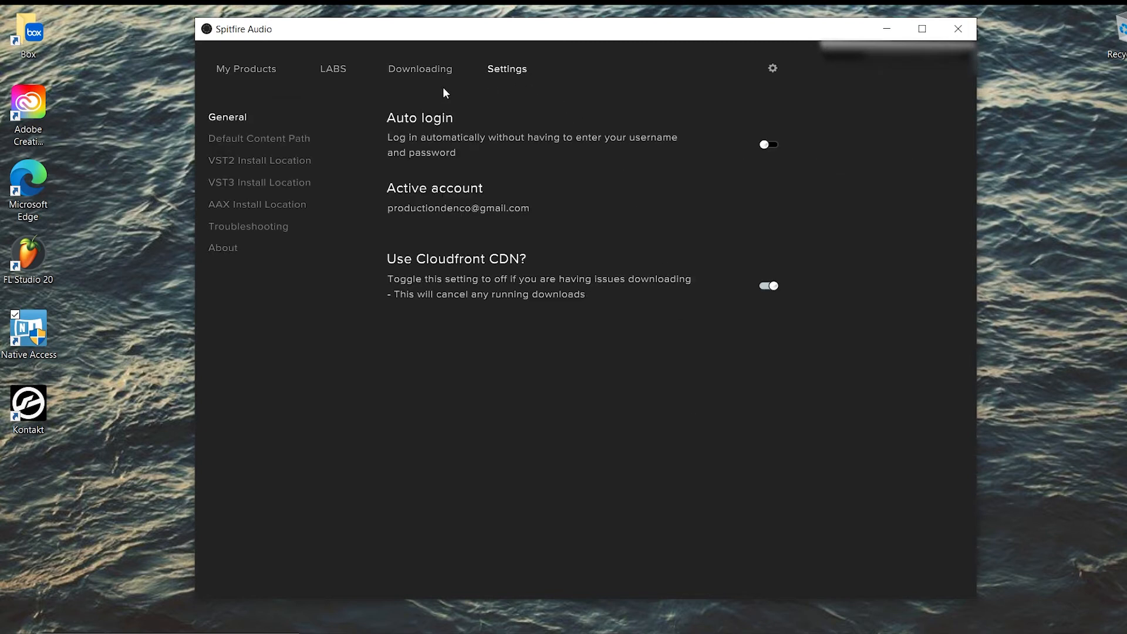
click(275, 165)
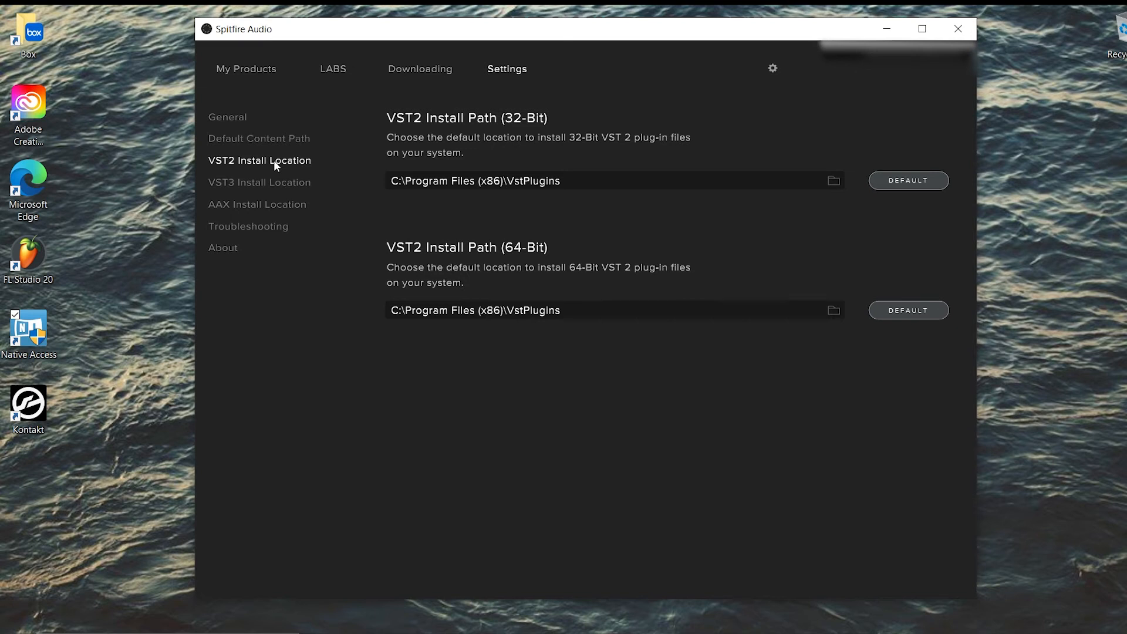
click(246, 183)
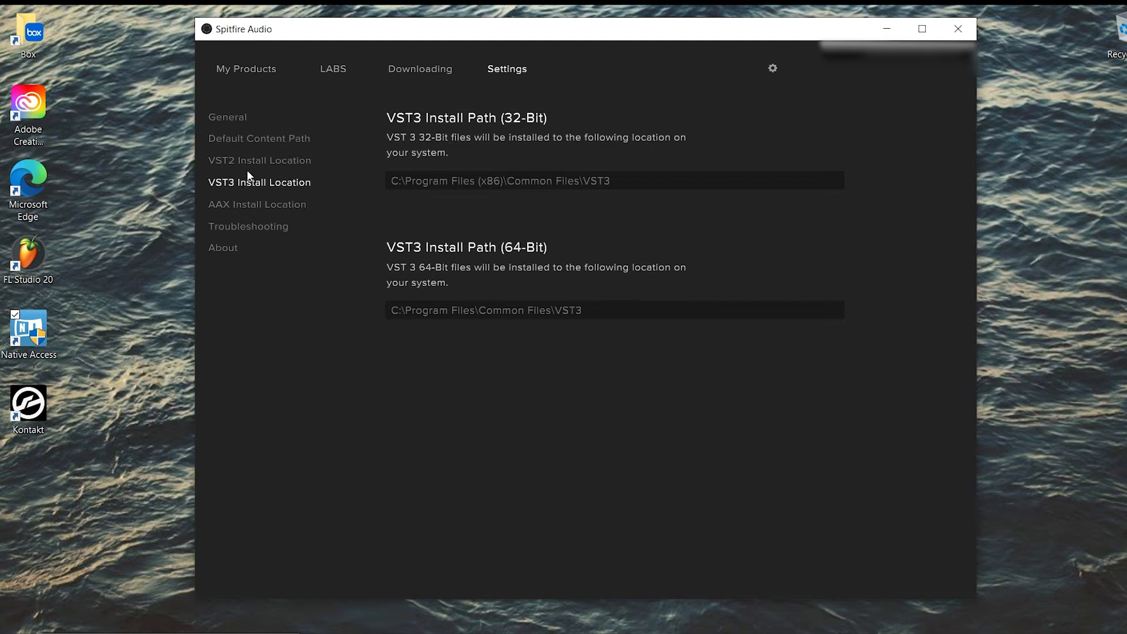
click(250, 165)
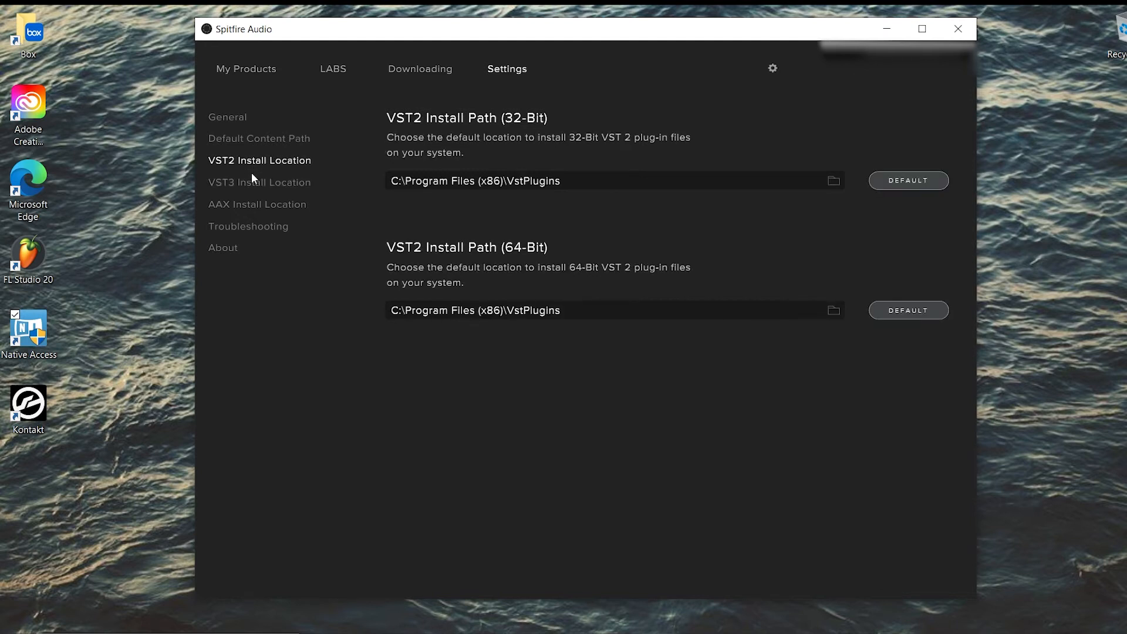
click(252, 183)
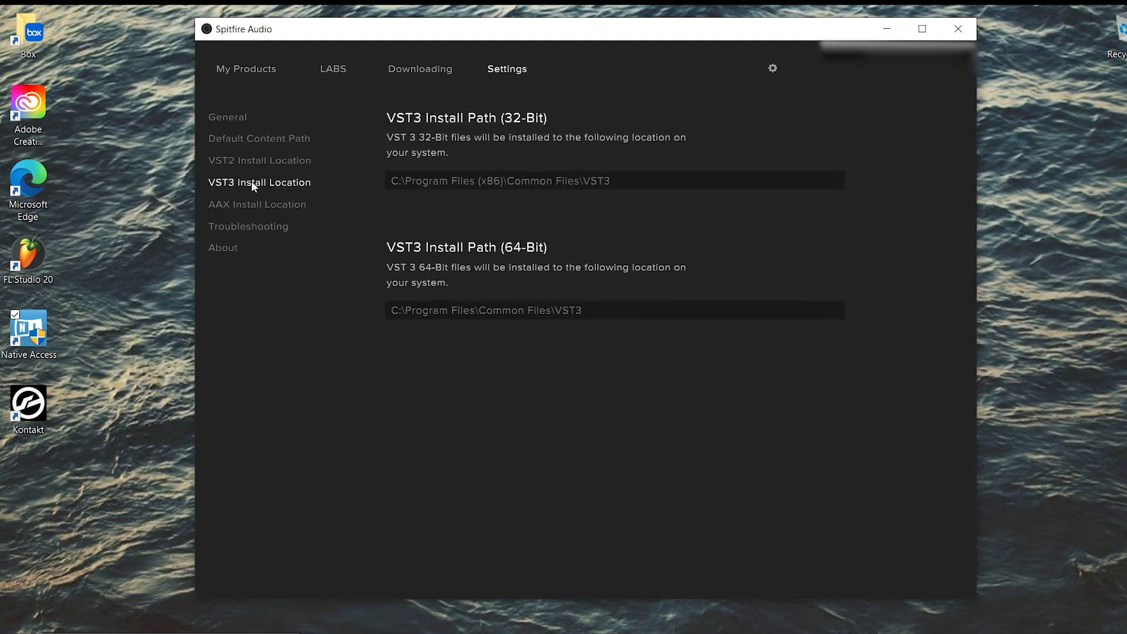
click(253, 159)
click(254, 182)
click(411, 70)
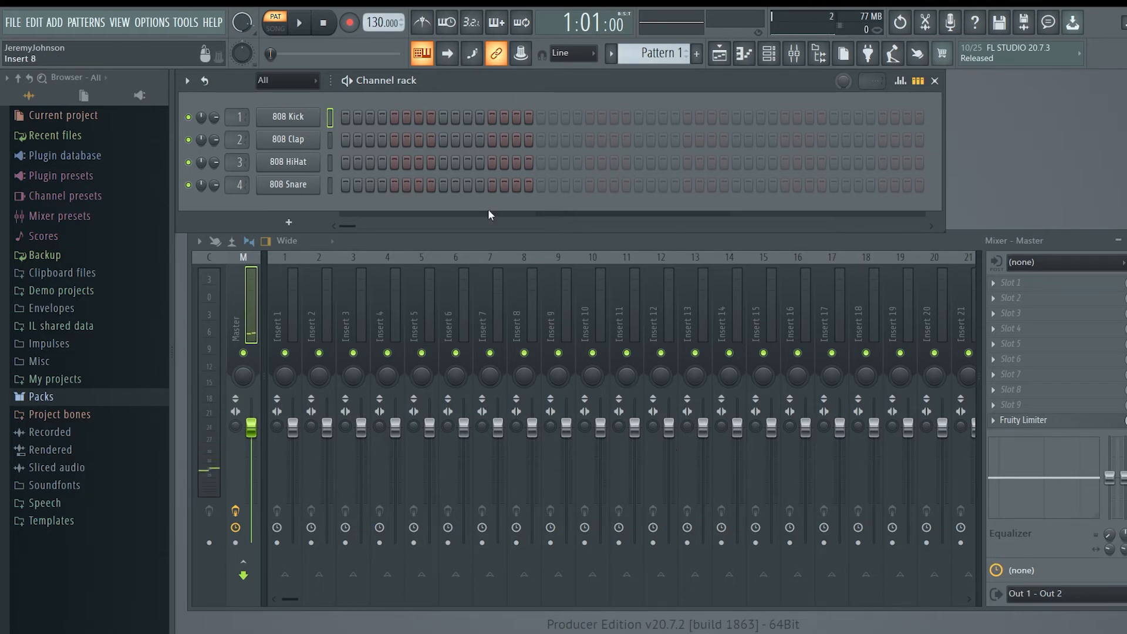
- Open the plugin manager, select the VstPlugins search path in Program Files (x86), and scan for installed plugins
click(159, 22)
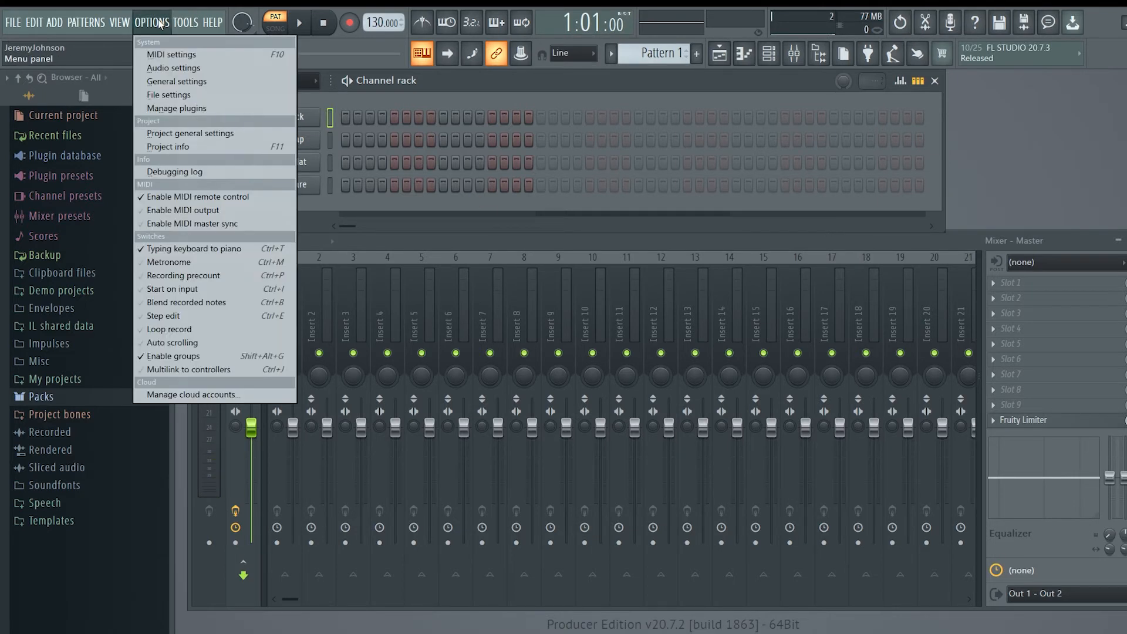
click(176, 108)
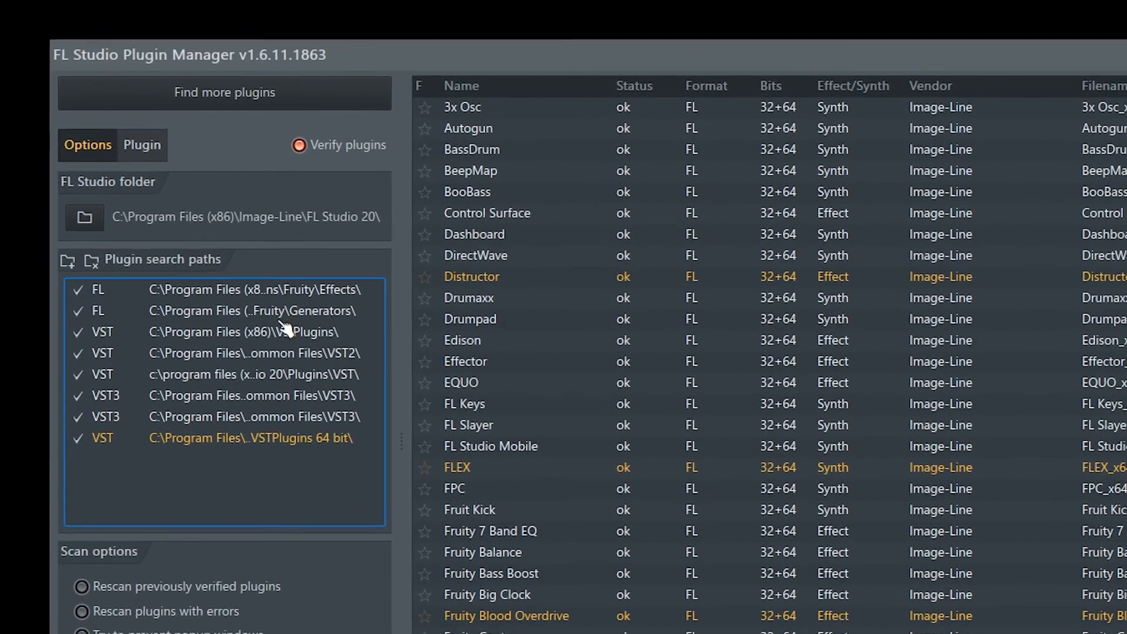
click(277, 330)
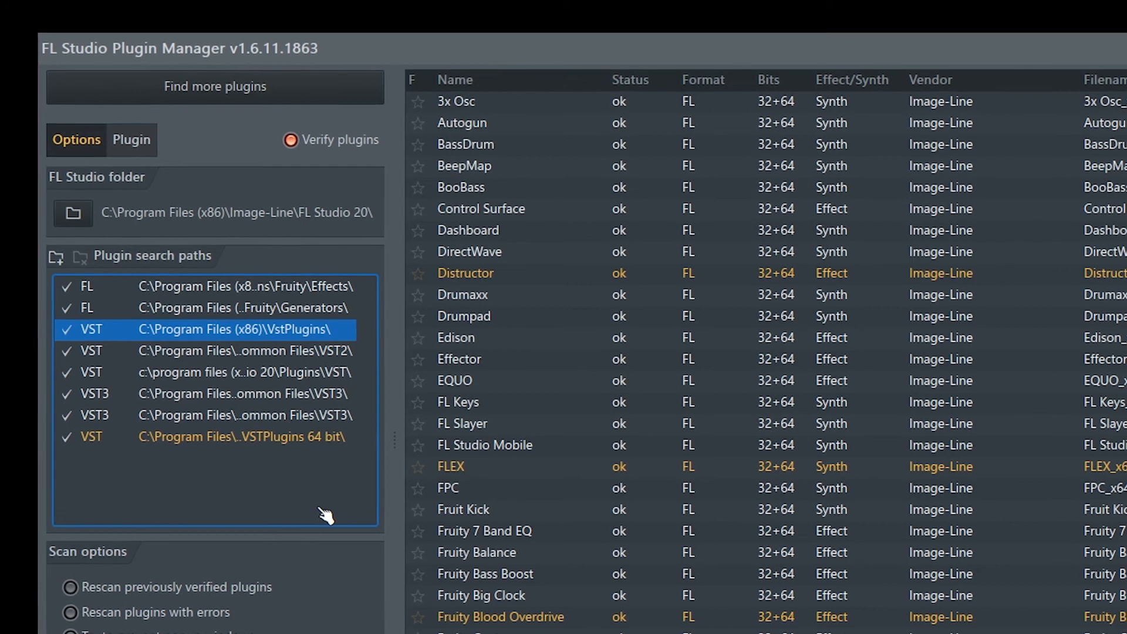
click(228, 71)
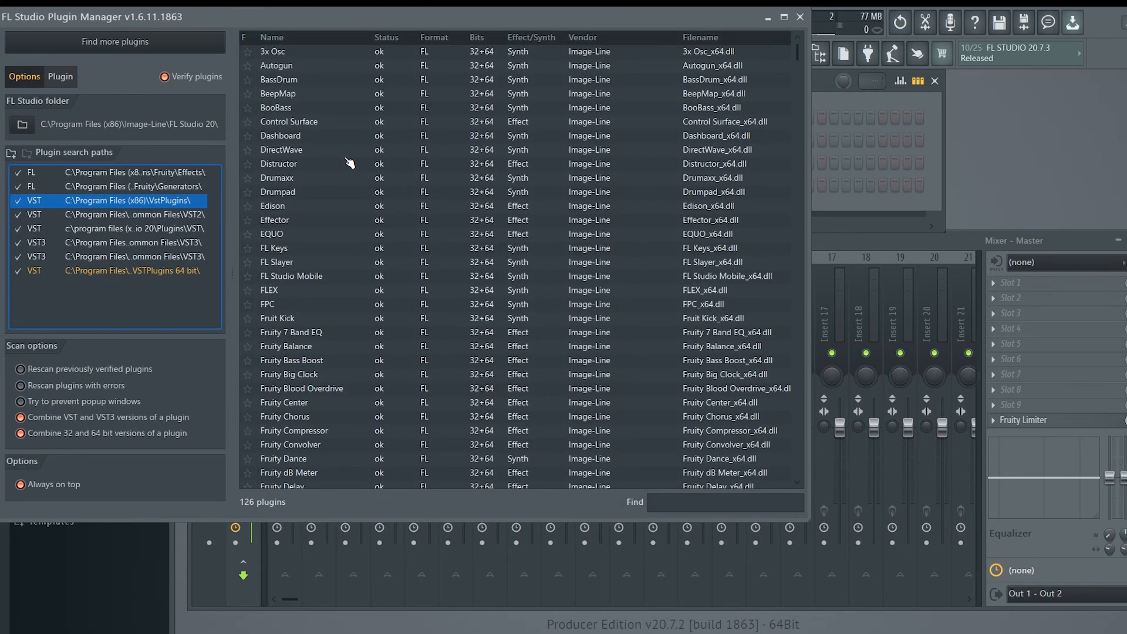
- Mark the 64-bit LABS plugin as a favorite in the category Spitfire, and check OTT's plugin details before closing the plugin manager
scroll(513, 338, down, 20)
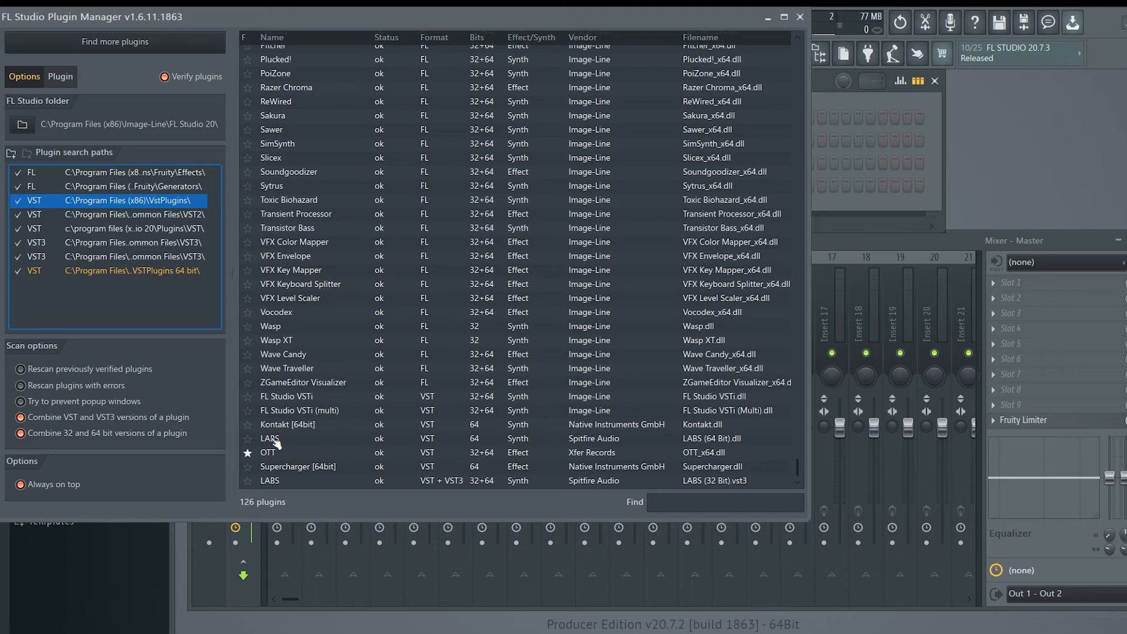
click(275, 441)
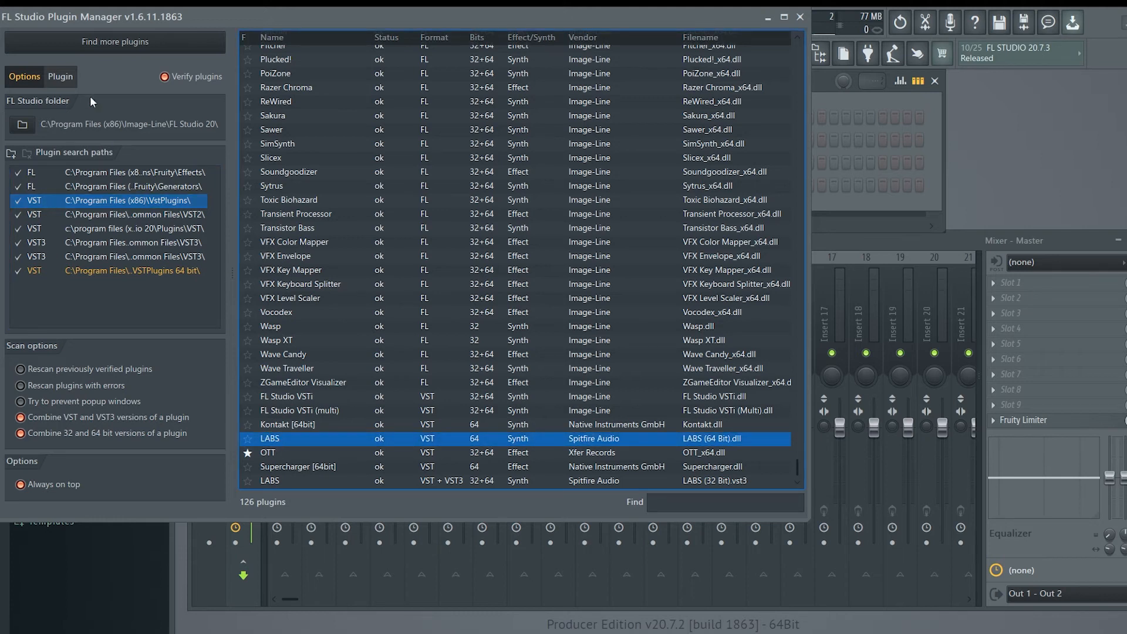
click(61, 76)
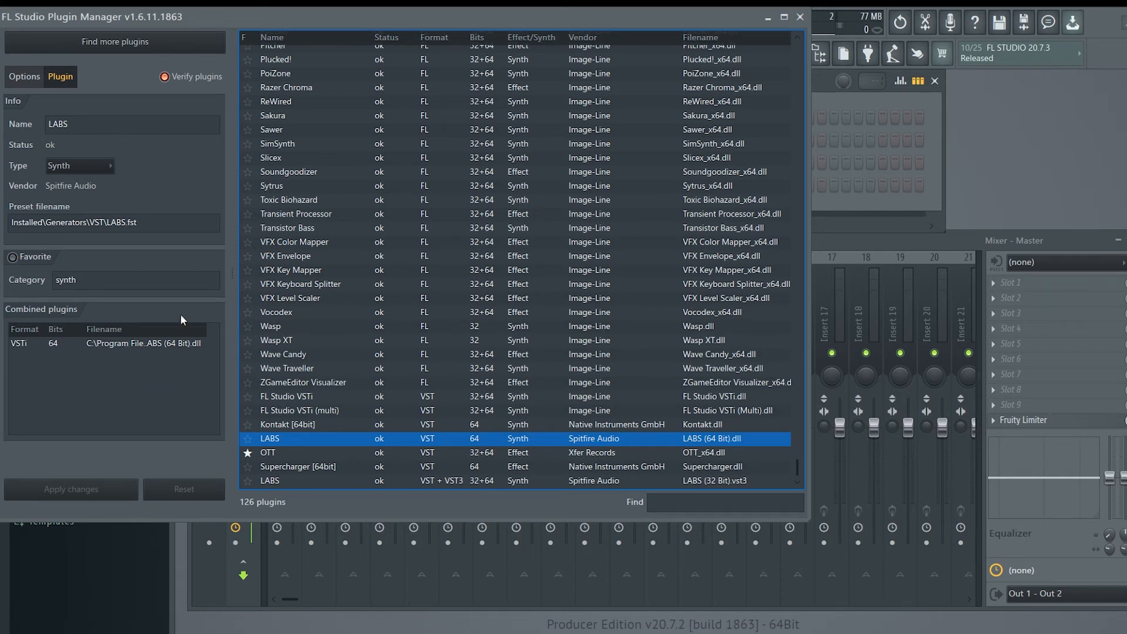
drag(231, 271, 319, 310)
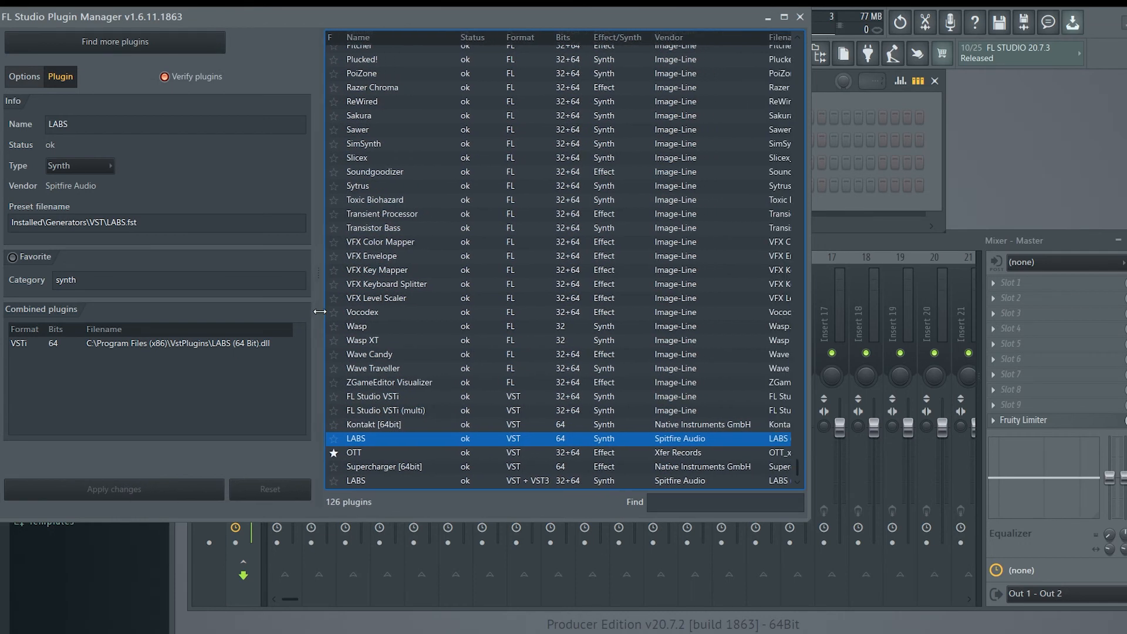
click(12, 257)
drag(78, 280, 54, 282)
text(Spitfire)
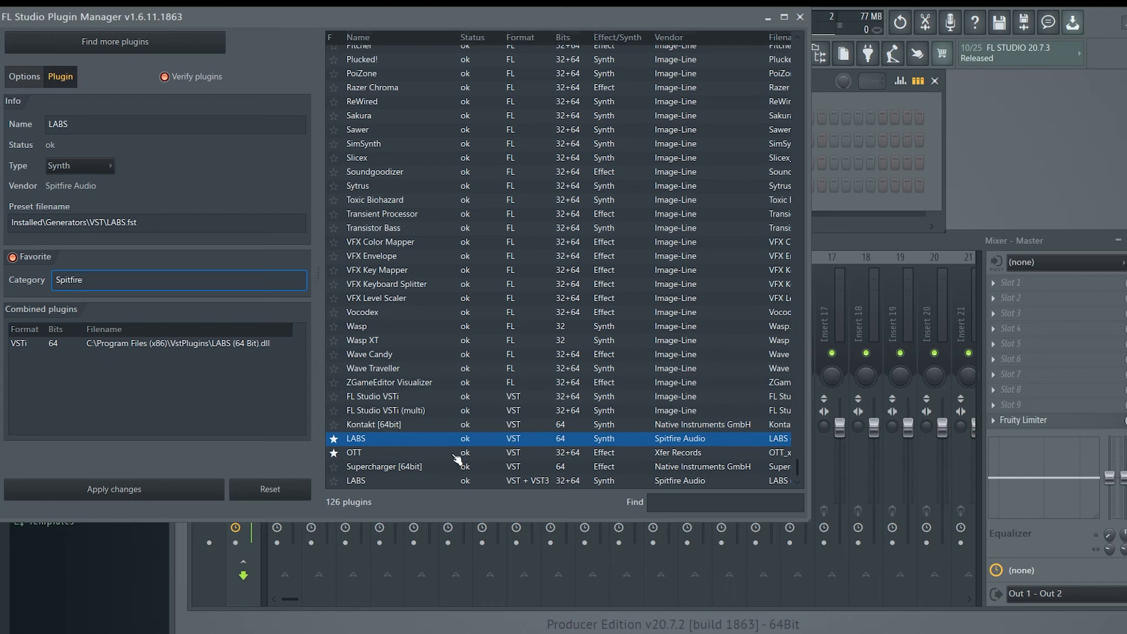
click(379, 454)
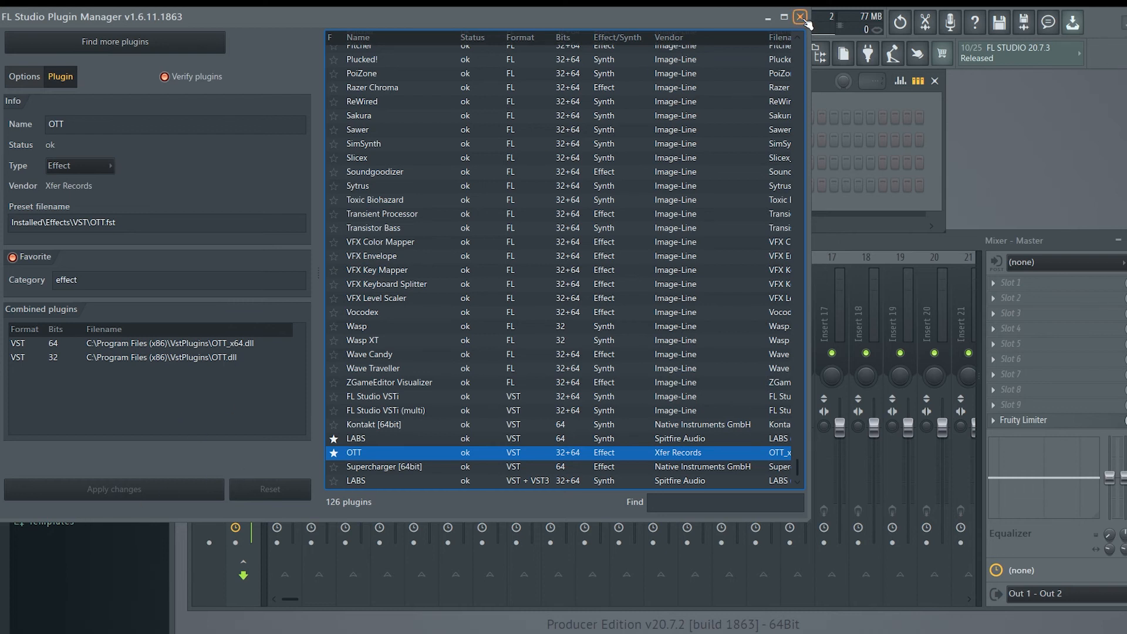
click(800, 17)
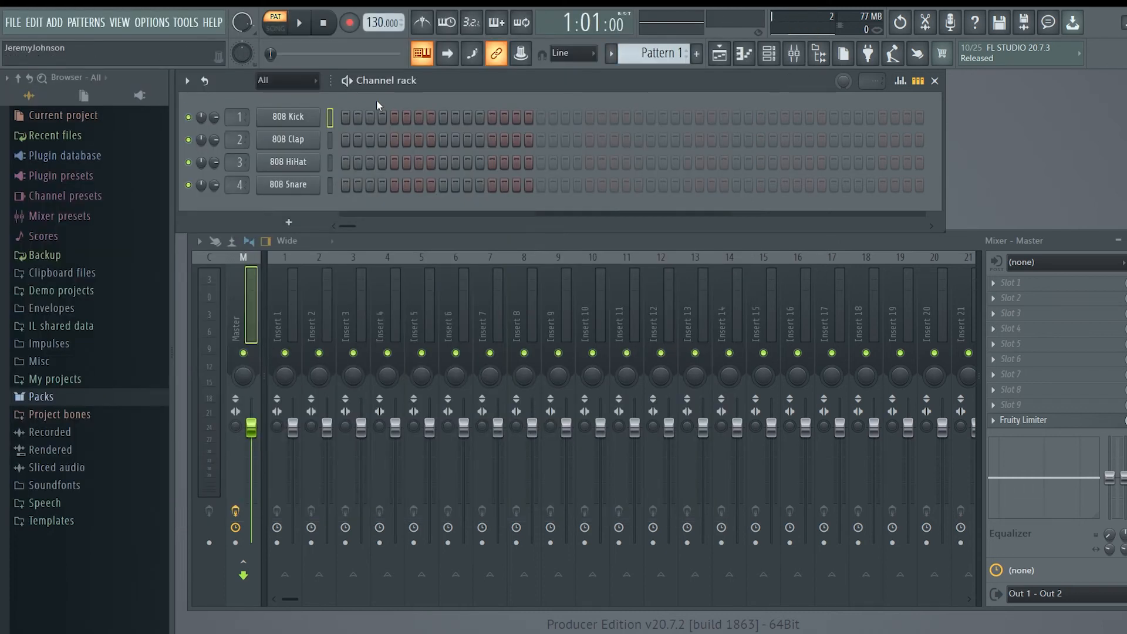
- Add LABS from the Spitfire category as a new channel and reposition its window so the whole instrument shows
click(288, 222)
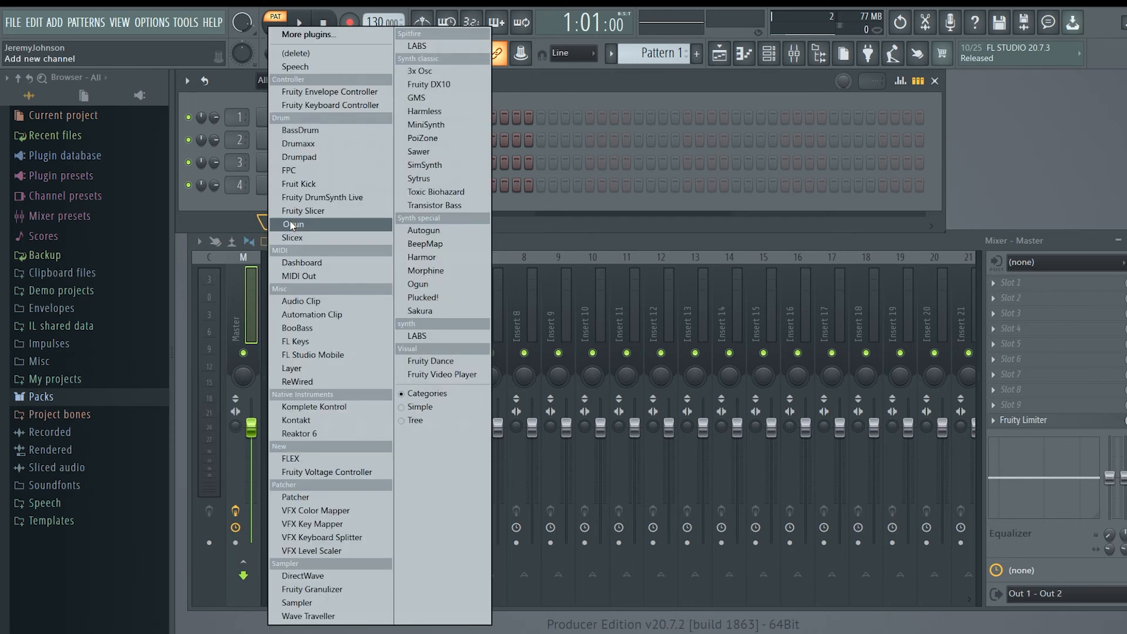
click(418, 45)
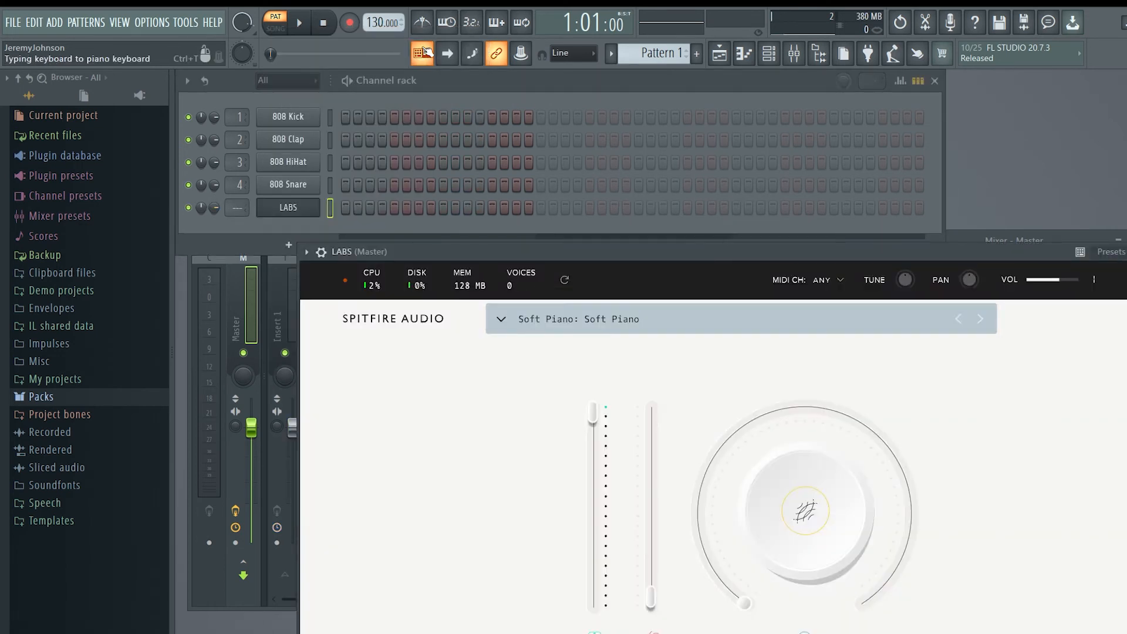
drag(584, 242, 489, 97)
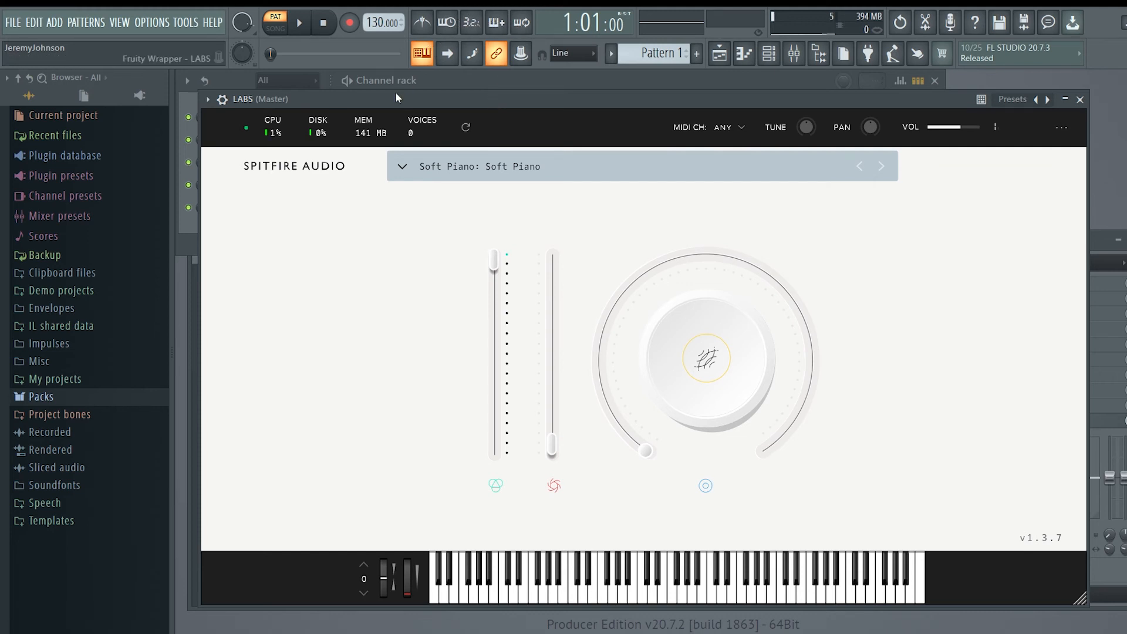
- Load the Drums preset in LABS using the Drums filter, play a test note and close the instrument window
click(403, 167)
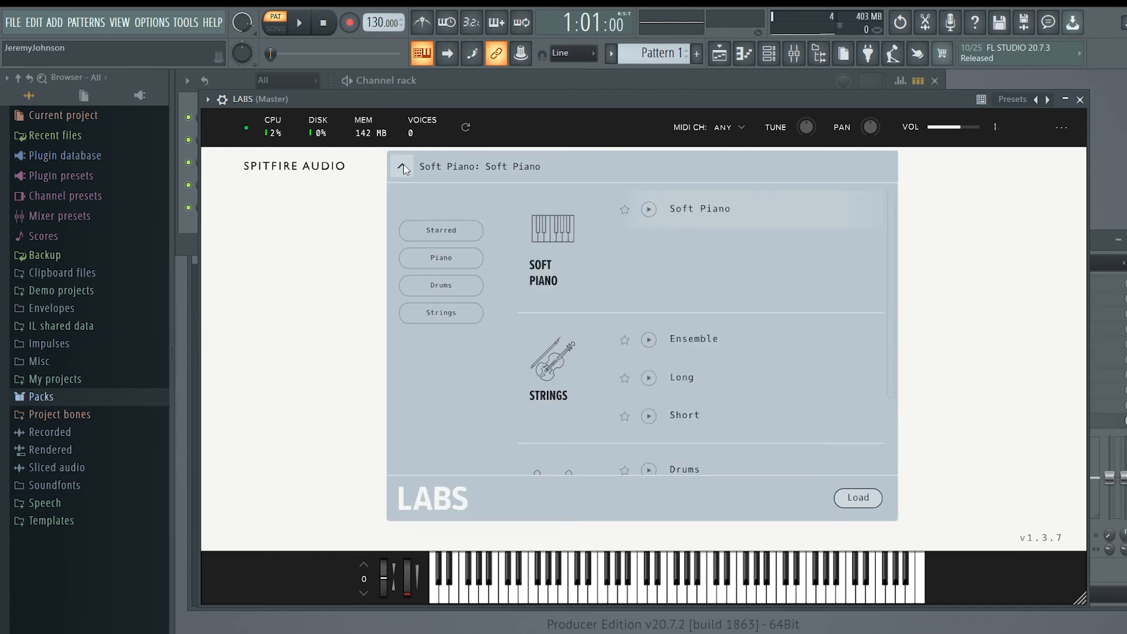
scroll(557, 286, down, 3)
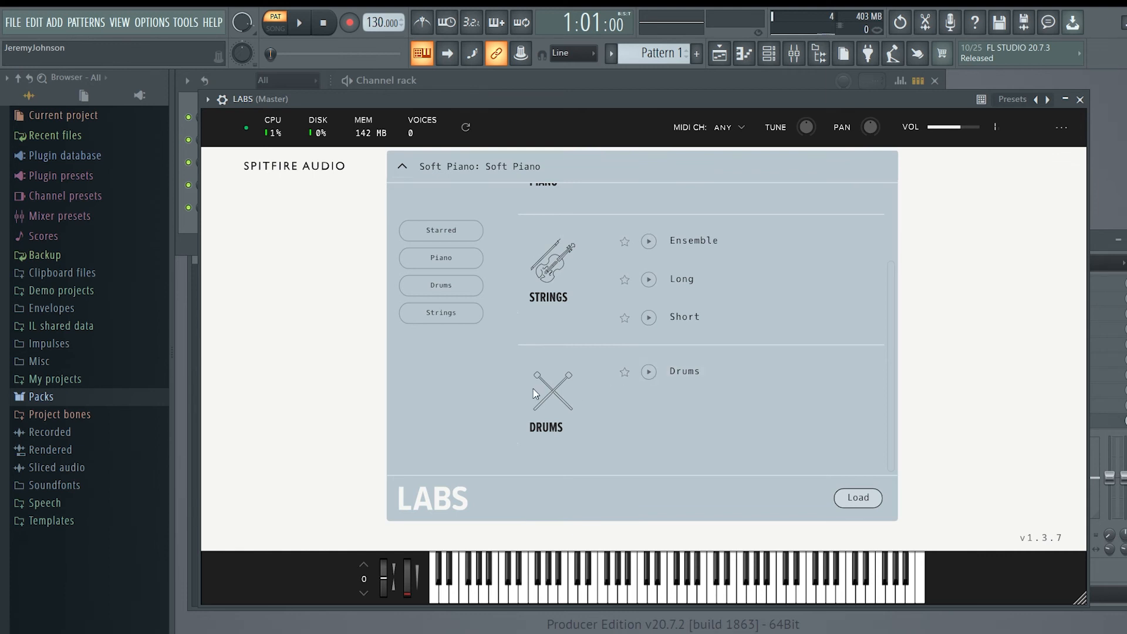
click(450, 286)
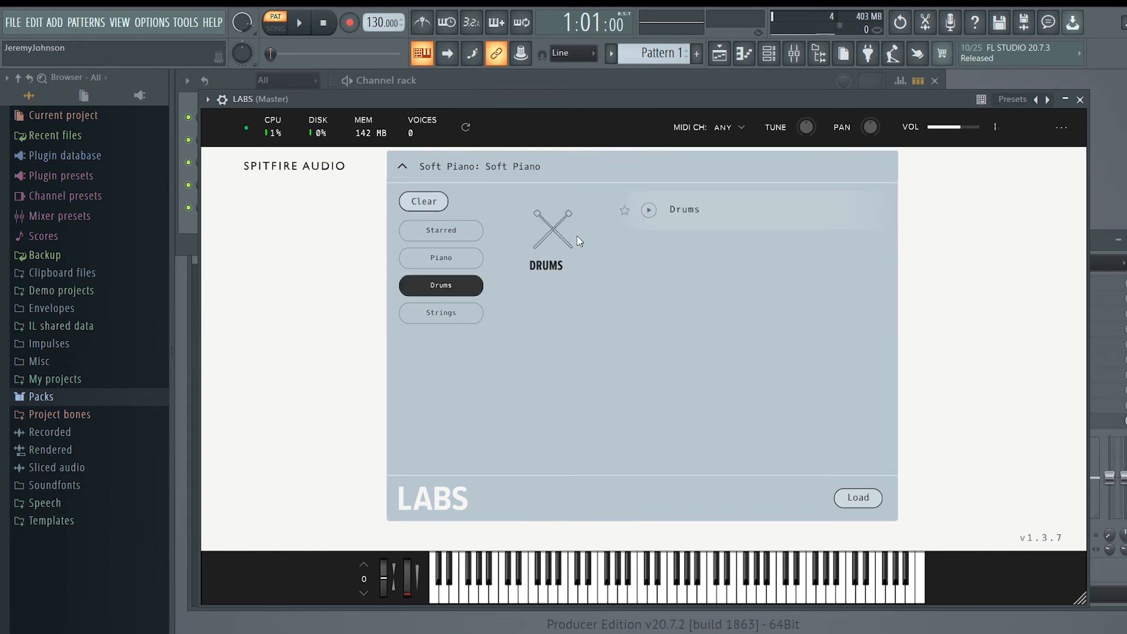
click(868, 498)
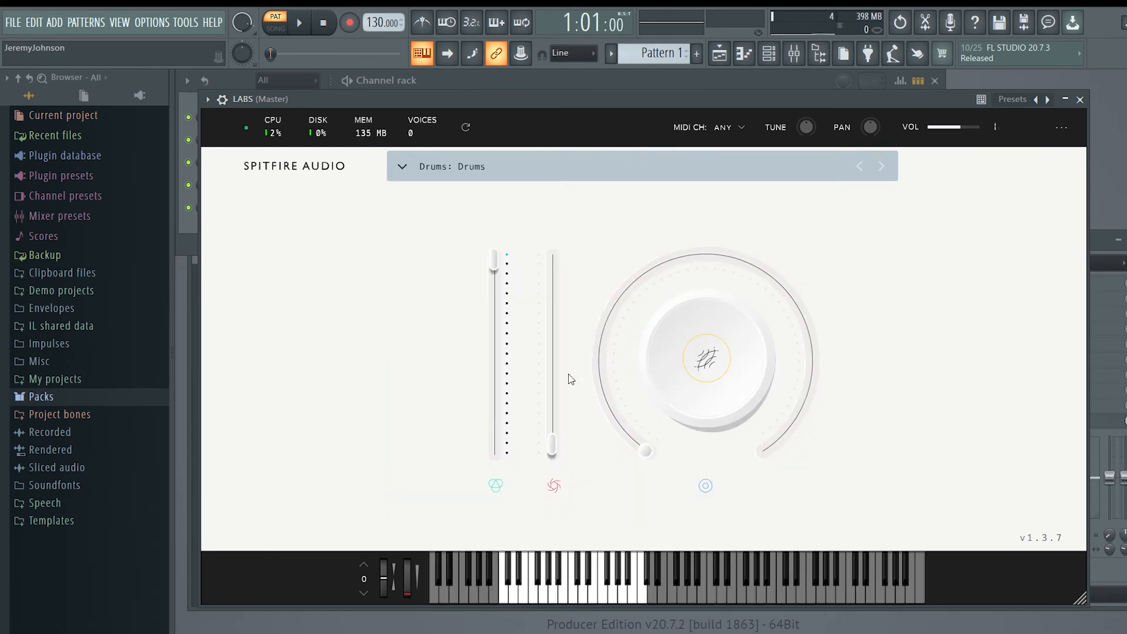
click(501, 599)
click(1080, 99)
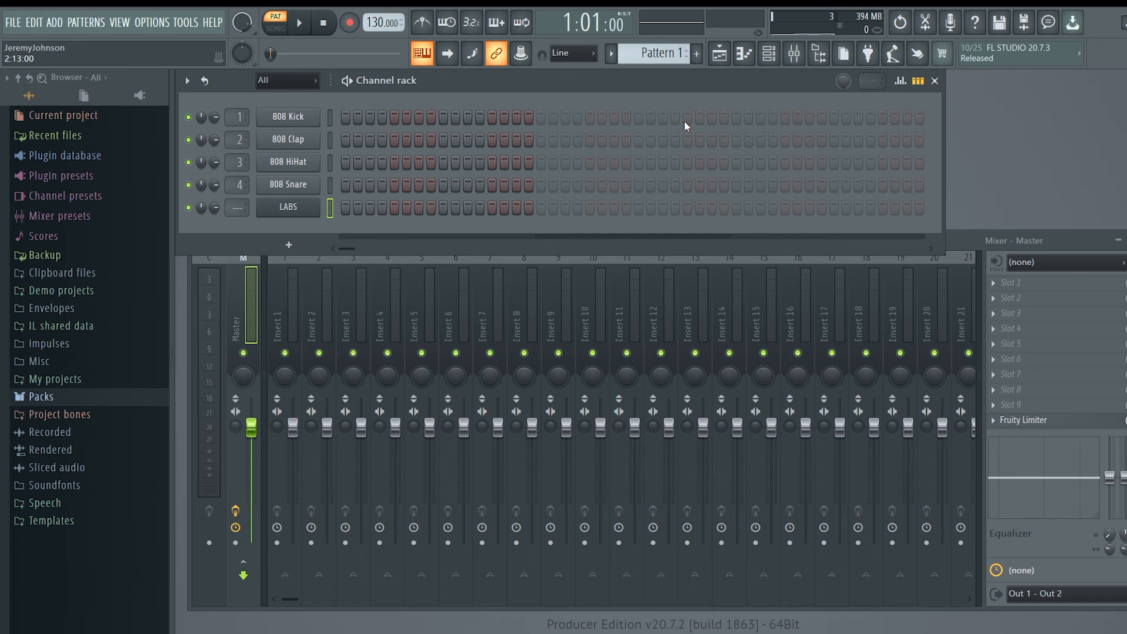
- Add the OTT effect to slot 1 of mixer Insert 4 and move its window clear of the channel names
click(392, 261)
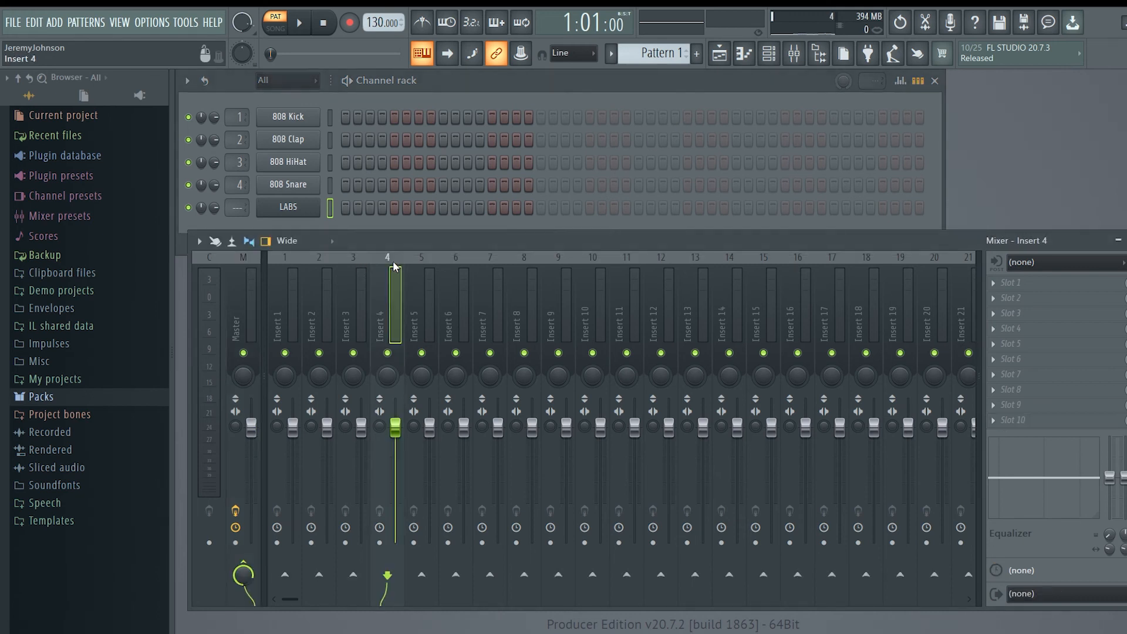
click(996, 287)
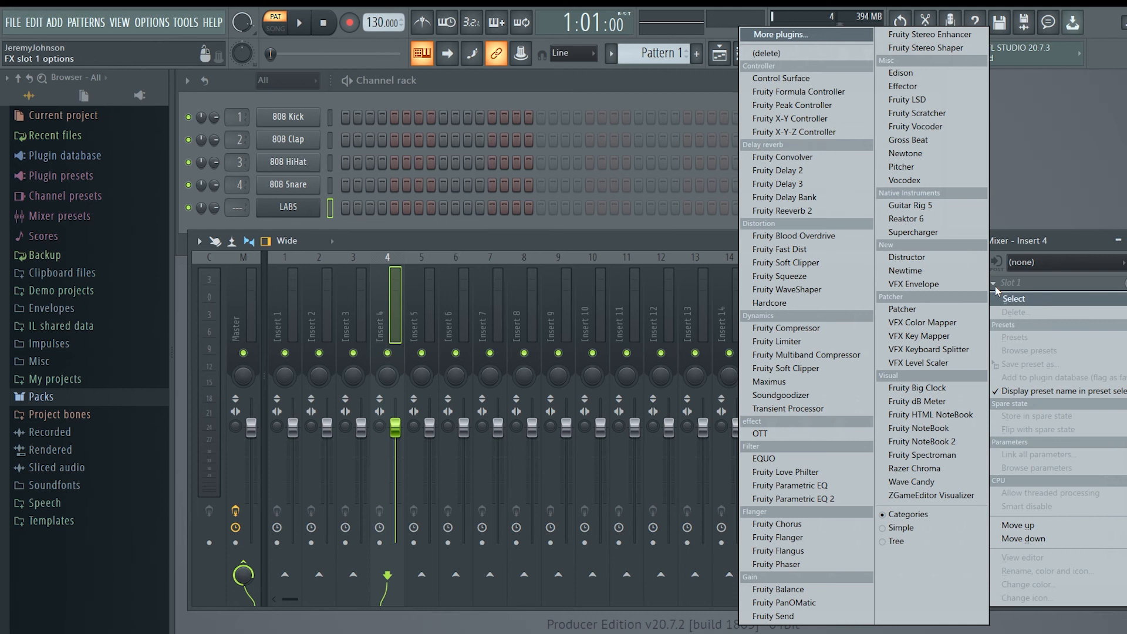
click(758, 435)
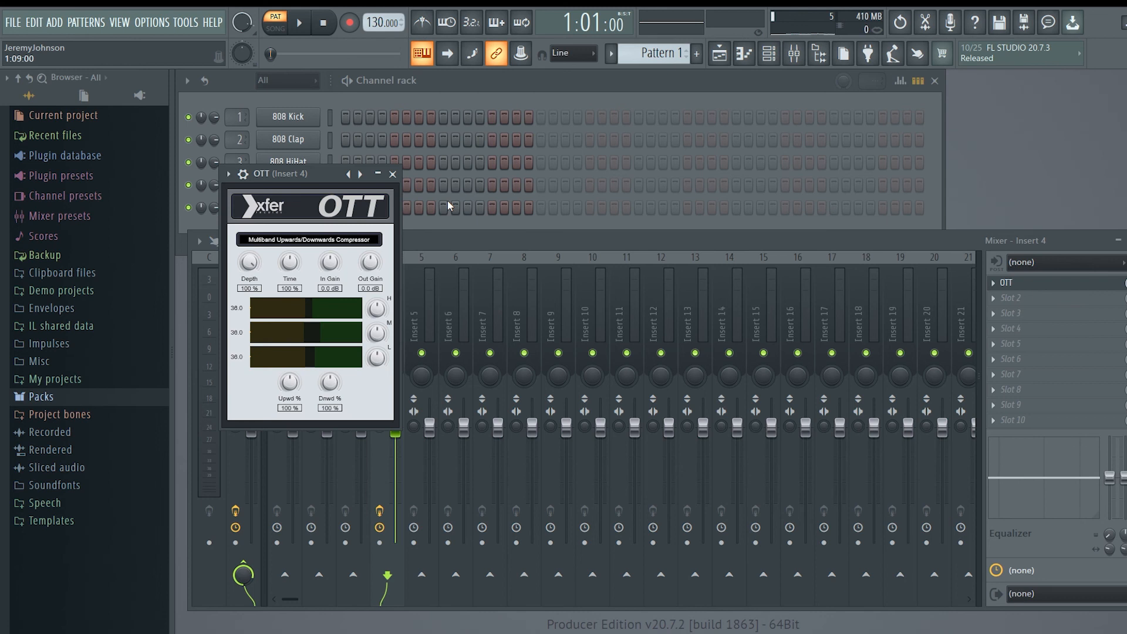
drag(316, 173, 522, 123)
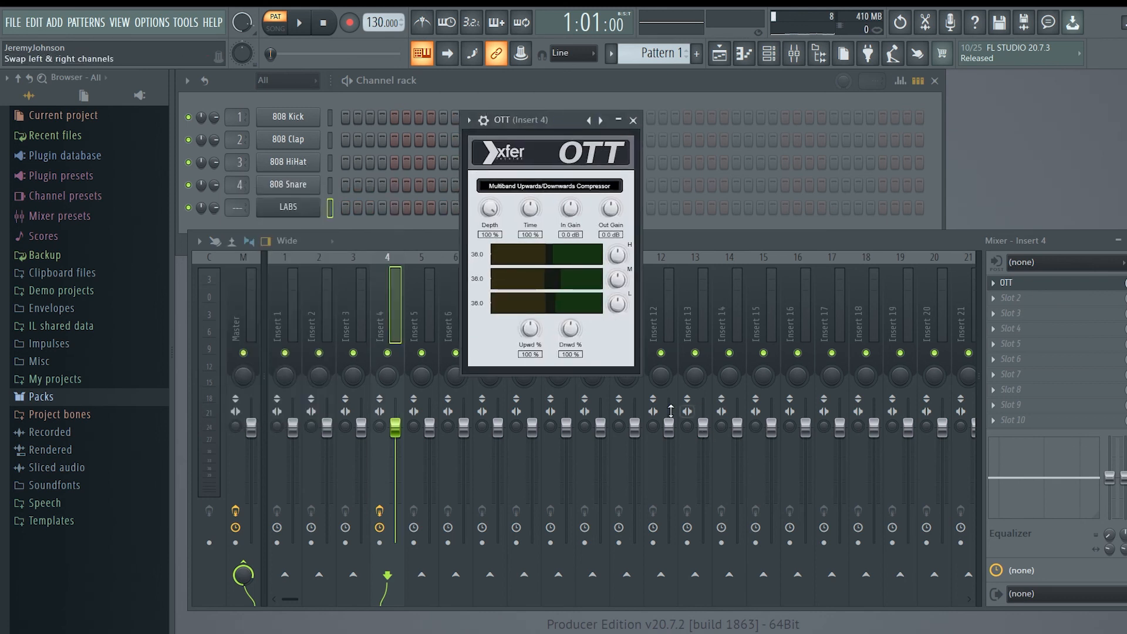